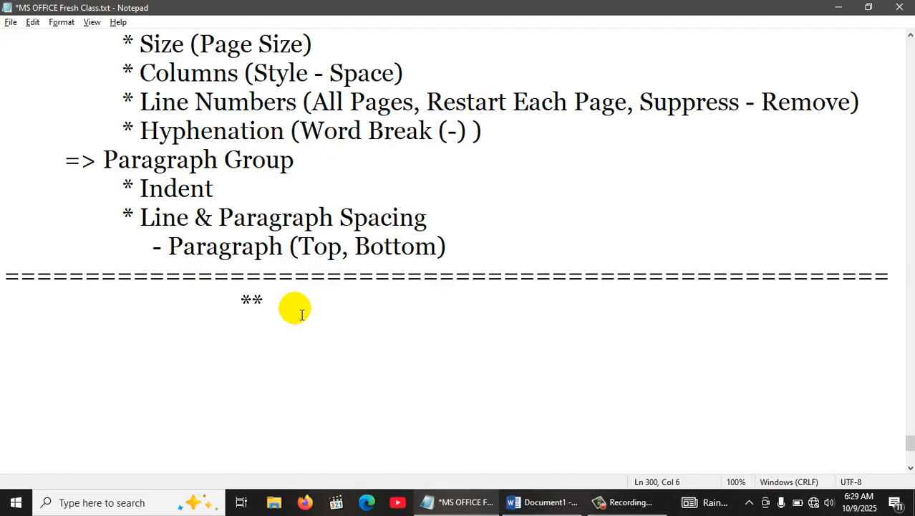
pyautogui.write('References')
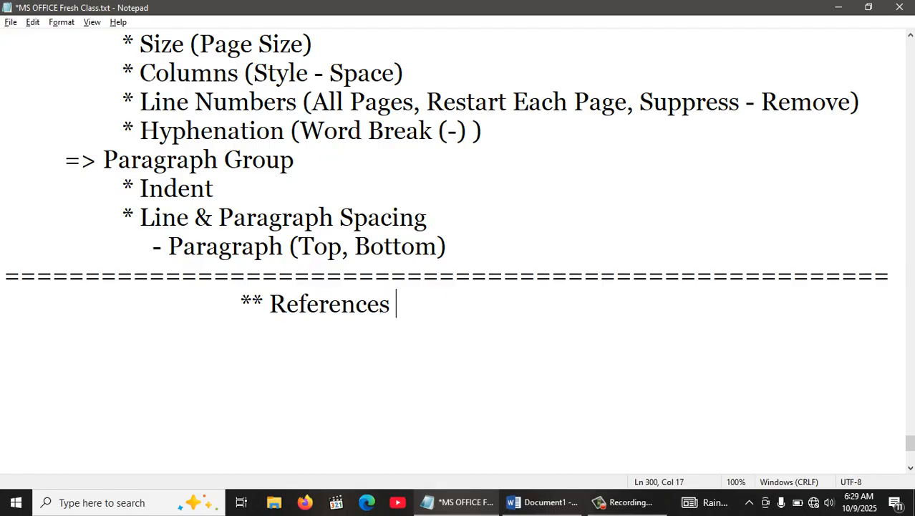
pyautogui.hotkey('alt', 'Tab')
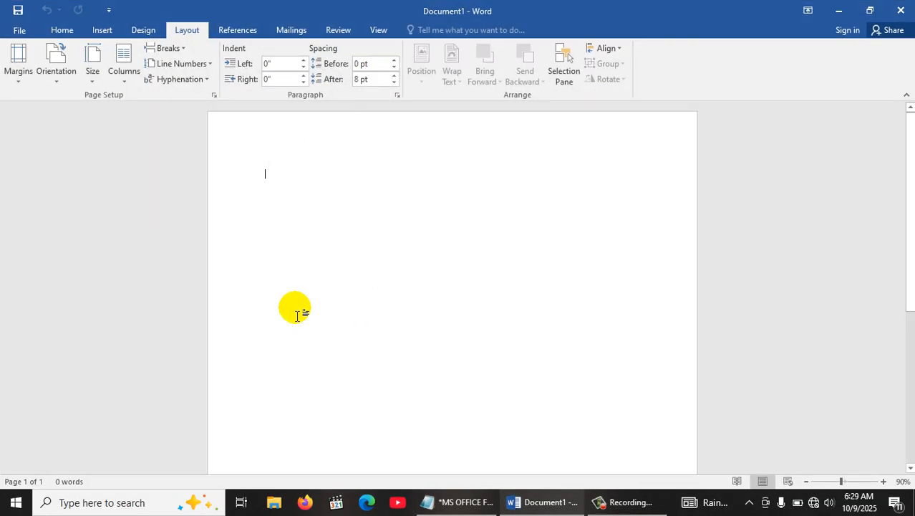
pyautogui.click(221, 34)
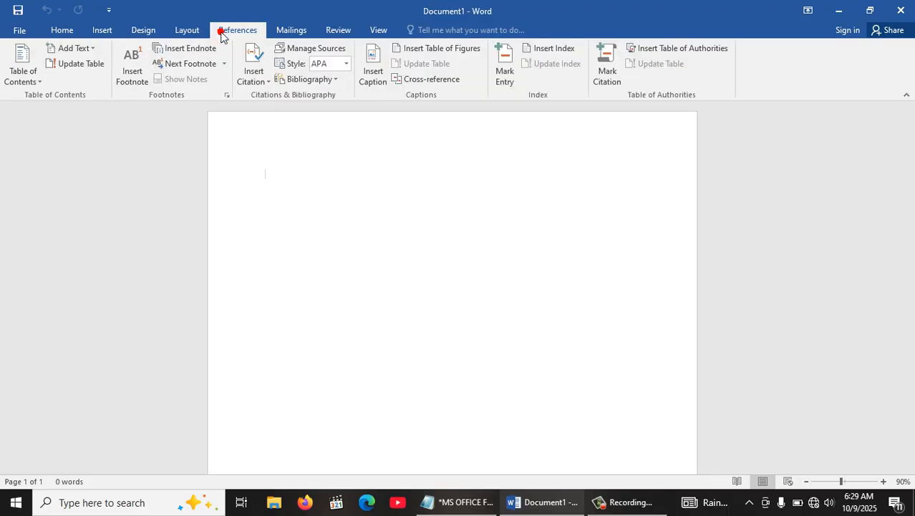
pyautogui.click(220, 33)
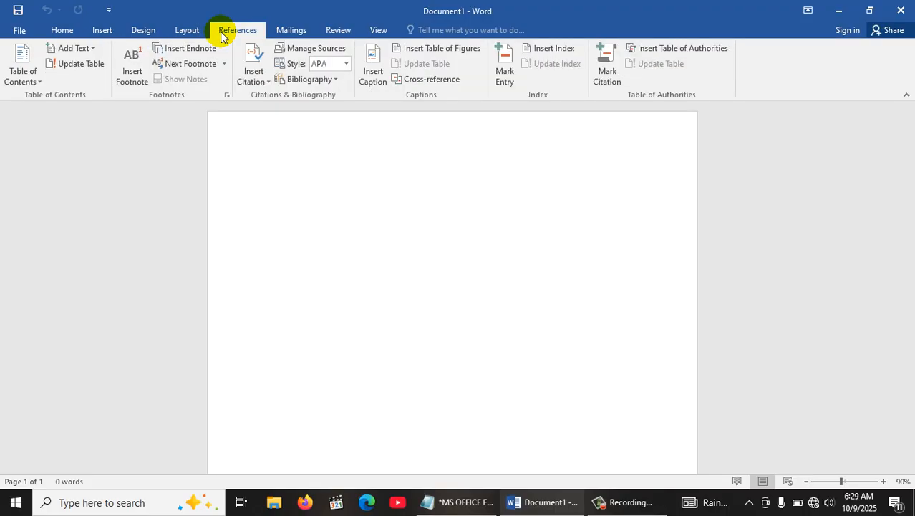
pyautogui.hotkey('alt', 'Tab')
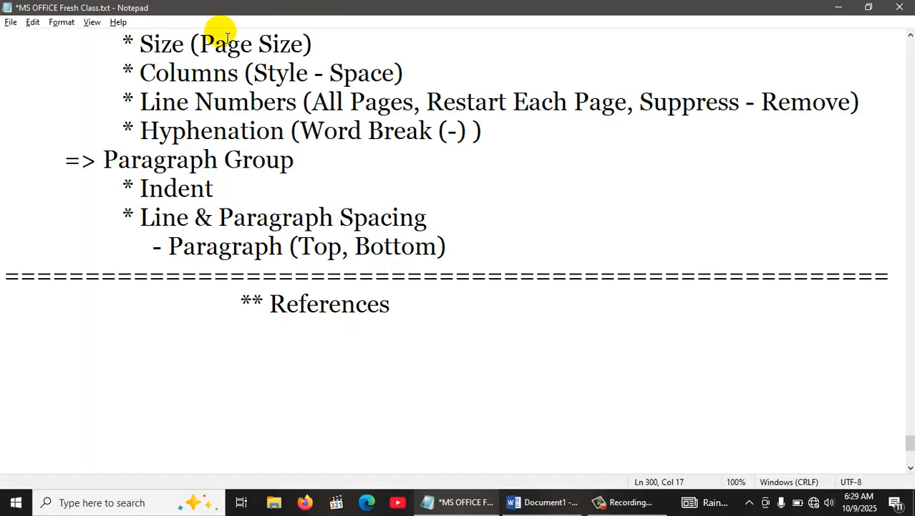
pyautogui.hotkey('ctrl', 'BackSpace')
# Step: Write the section heading "** Mailing Tab**" below the divider line at the end of the notes
pyautogui.write('Mailing **')
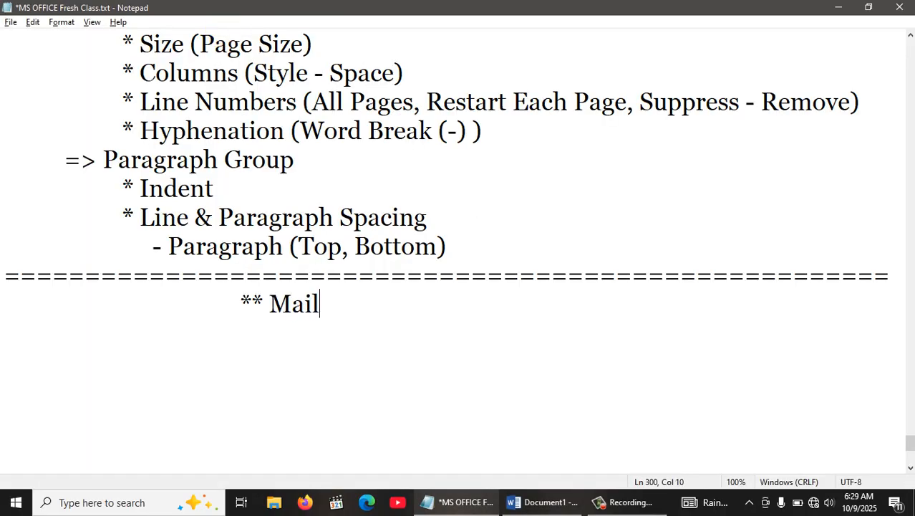
pyautogui.press('Left')
pyautogui.press('Left')
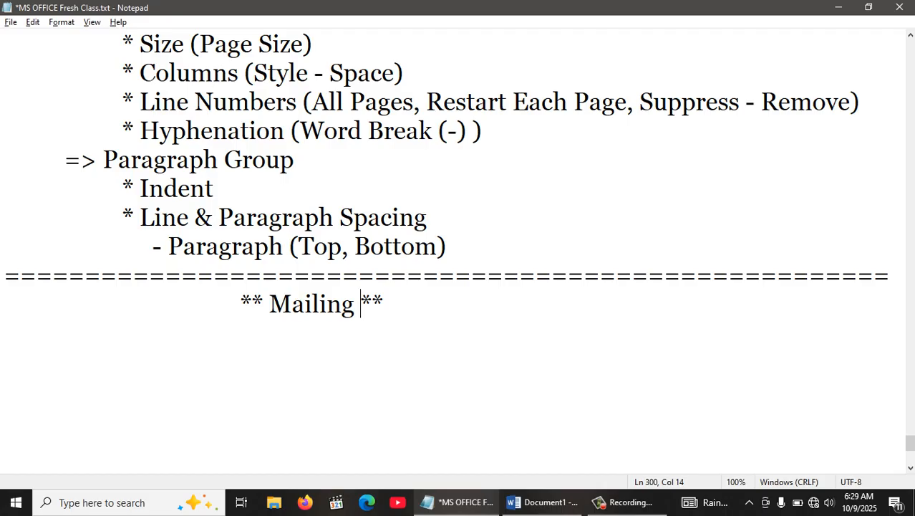
pyautogui.write('Tab')
pyautogui.press('End')
pyautogui.write('\\')
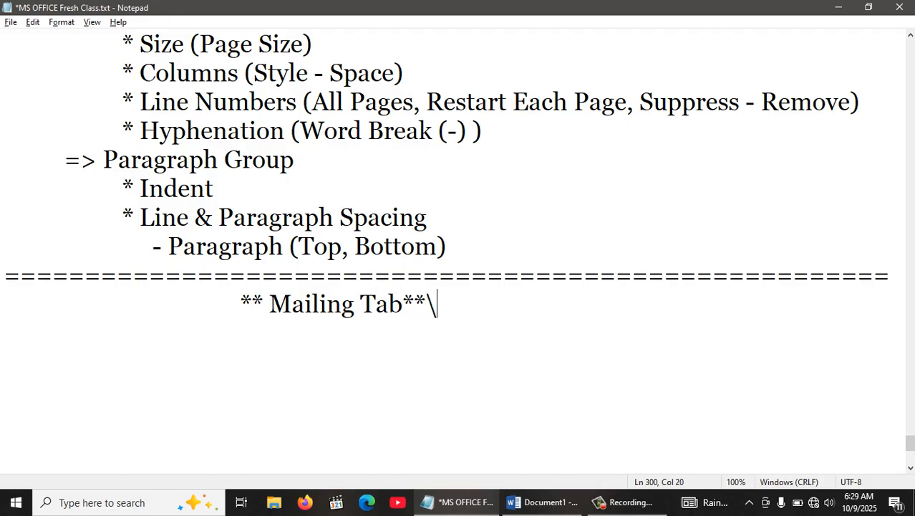
pyautogui.press('BackSpace')
# Step: Add the indented line "=> Email -- Electronic Mail (Applications)" under the Mailing Tab heading
pyautogui.press('Return')
pyautogui.write('=> Email')
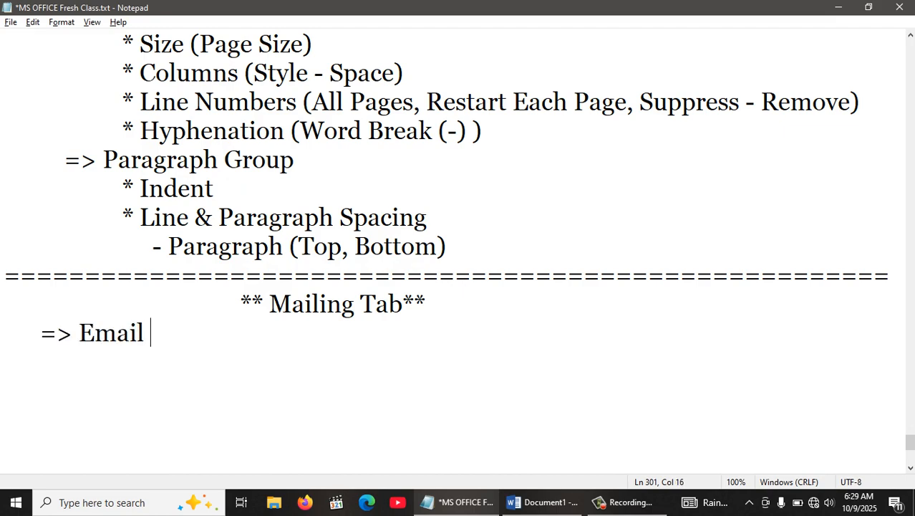
pyautogui.write(' -- Electron')
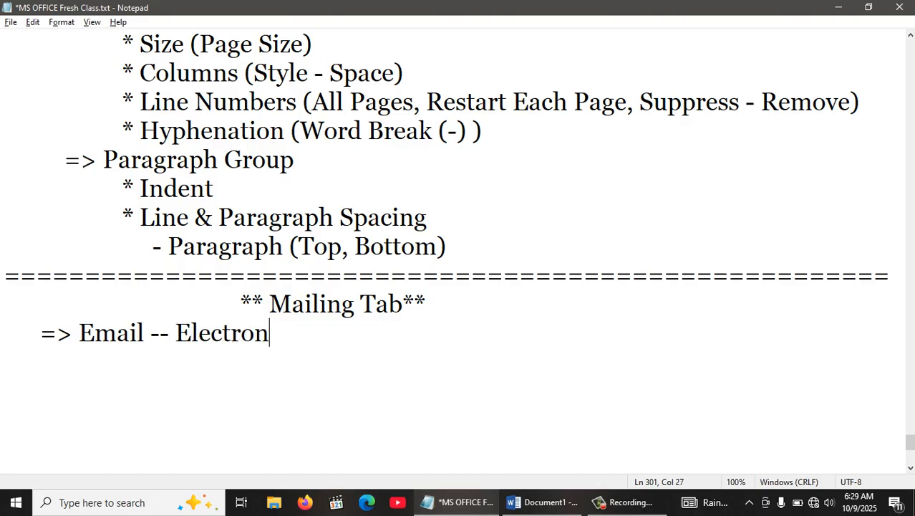
pyautogui.write('ic Mail')
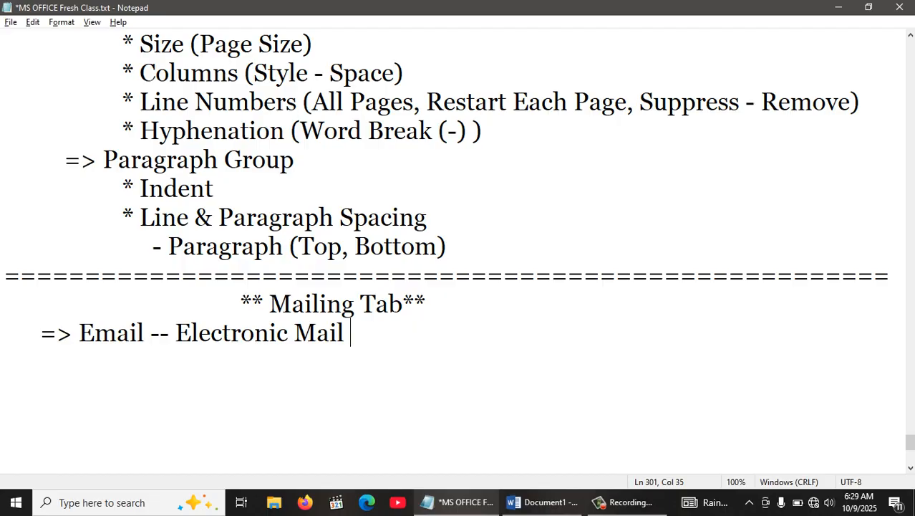
pyautogui.hotkey('ctrl', 'Left')
pyautogui.hotkey('ctrl', 'shift', 'Left')
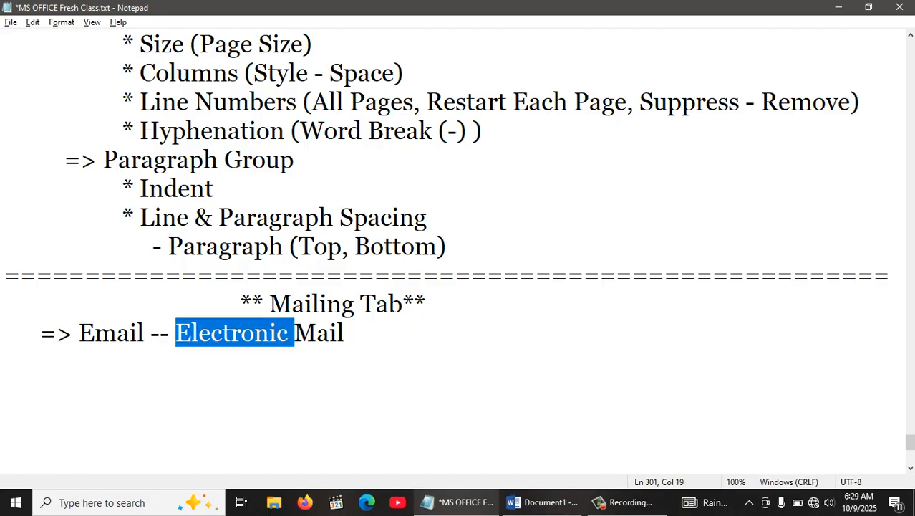
pyautogui.press('End')
pyautogui.hotkey('ctrl', 'Left')
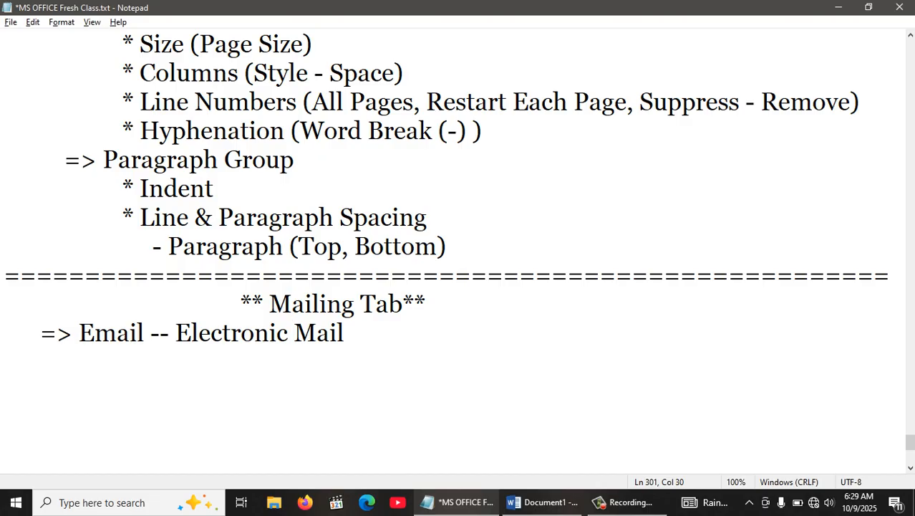
pyautogui.press('End')
pyautogui.write('(Applications)')
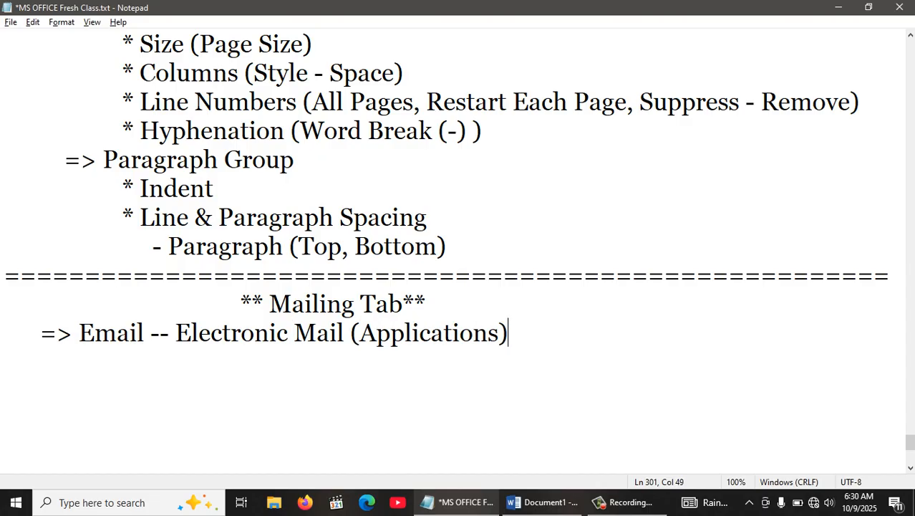
# Step: Add the indented example line "# GMAIL , Yahoo" under the Email entry
pyautogui.press('Return')
pyautogui.write('# GMAIL , ')
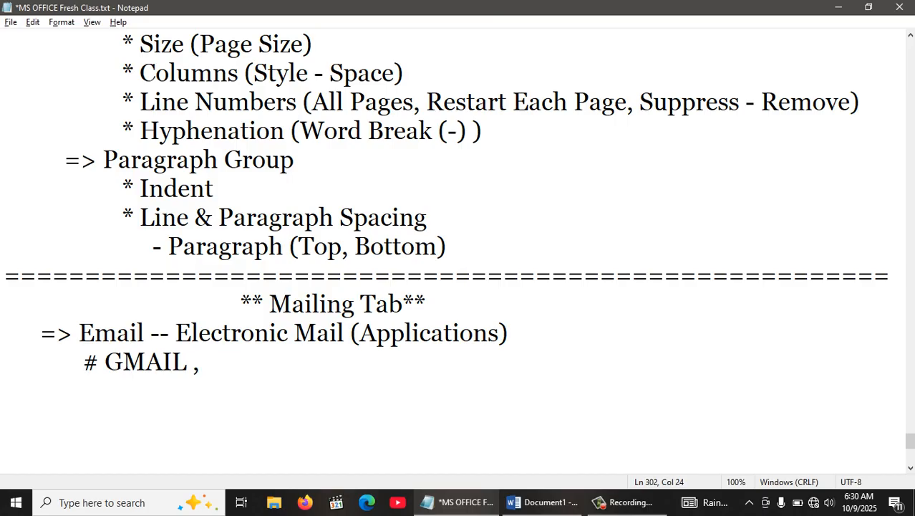
pyautogui.write('Yaho')
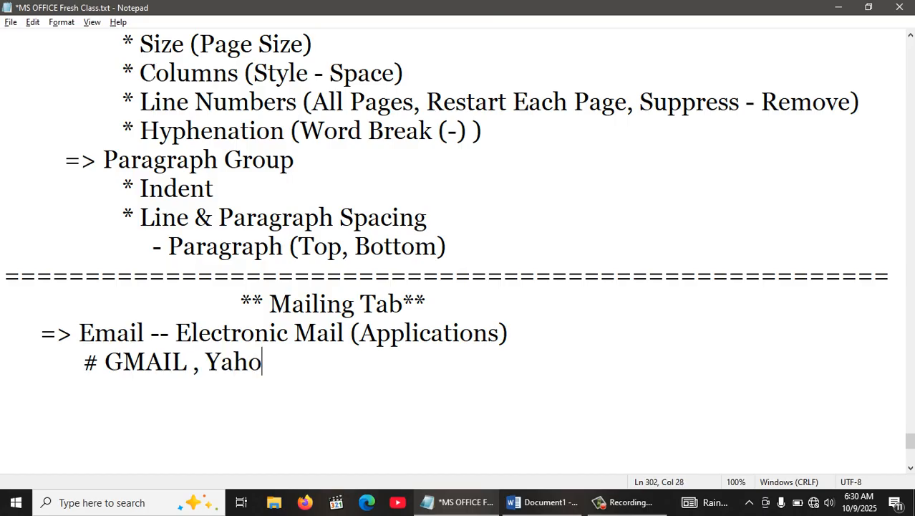
pyautogui.write('o ,')
pyautogui.press('BackSpace')
pyautogui.press('BackSpace')
pyautogui.press('BackSpace')
# Step: Add the question "=> What is Mail?" as a new entry below the Gmail and Yahoo line
pyautogui.press('Return')
pyautogui.write('=> ')
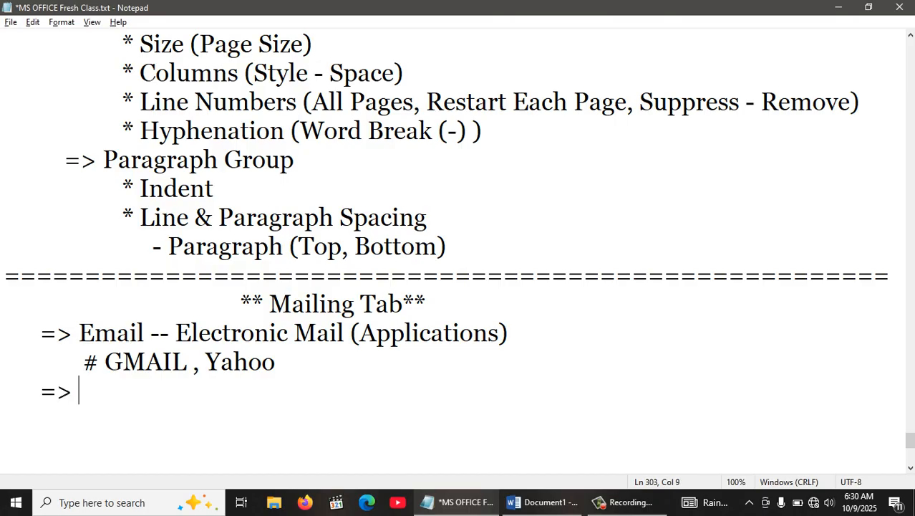
pyautogui.write('What is Mail?')
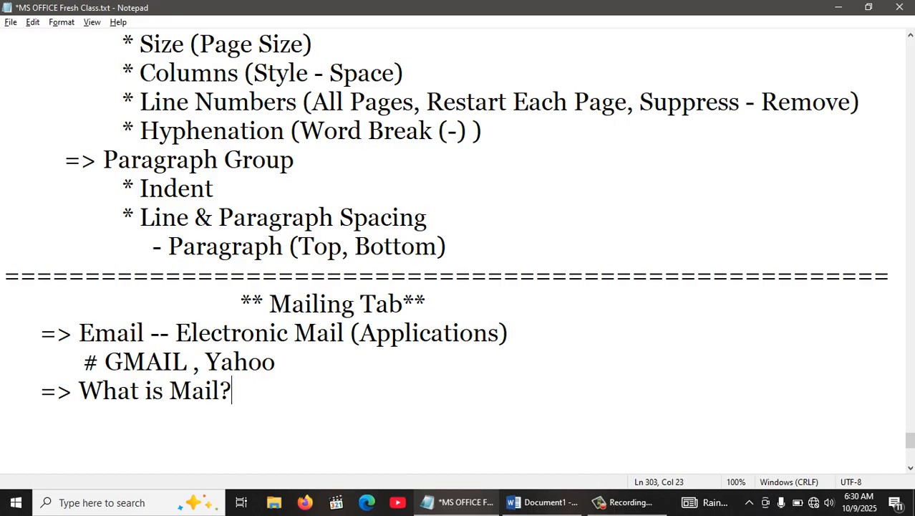
# Step: Write the answer "* To Send One Message to Multiple People is Known as Mail" indented below the question
pyautogui.press('Return')
pyautogui.write('\\')
pyautogui.press('Tab')
pyautogui.press('BackSpace')
pyautogui.press('BackSpace')
pyautogui.write('* To Send One')
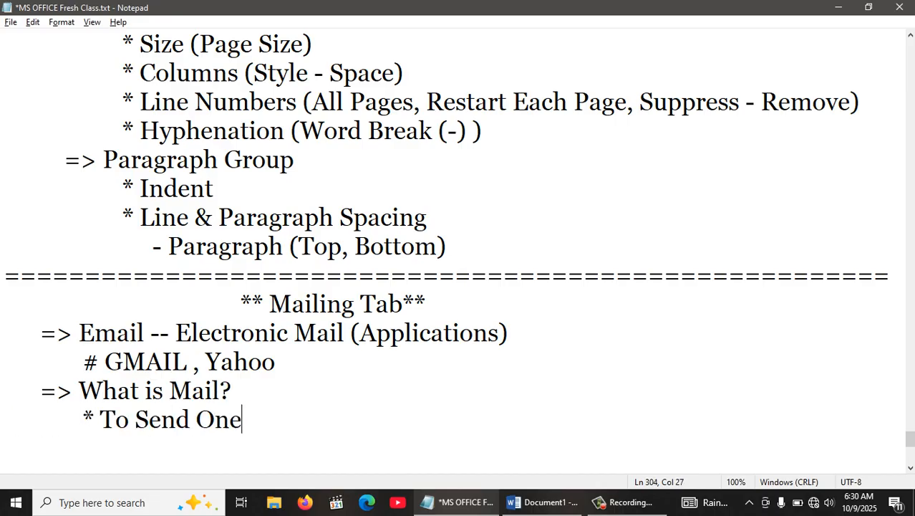
pyautogui.write(' Message to Mu')
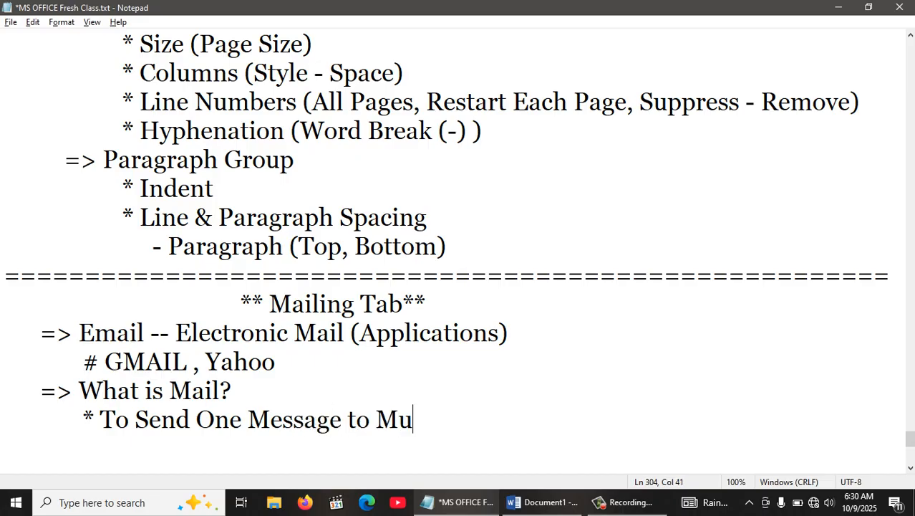
pyautogui.write('ltiple Peopl')
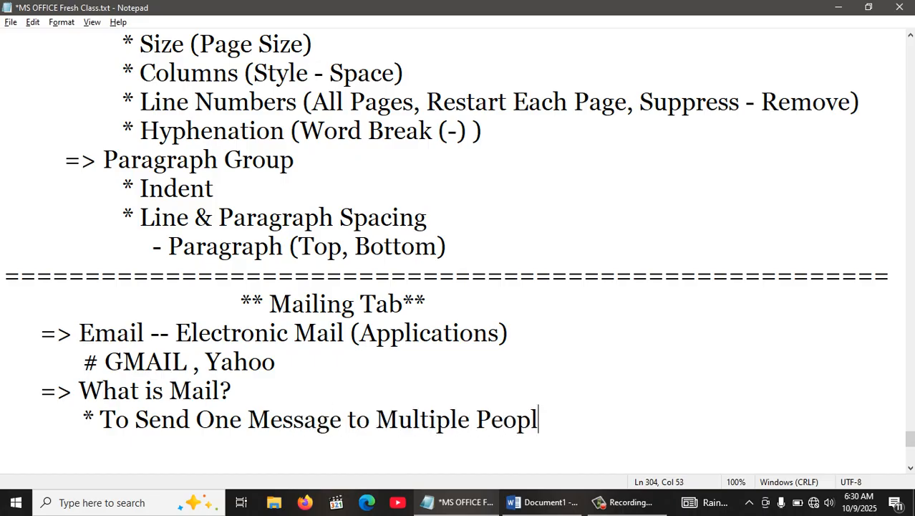
pyautogui.write('e is Known as Mail')
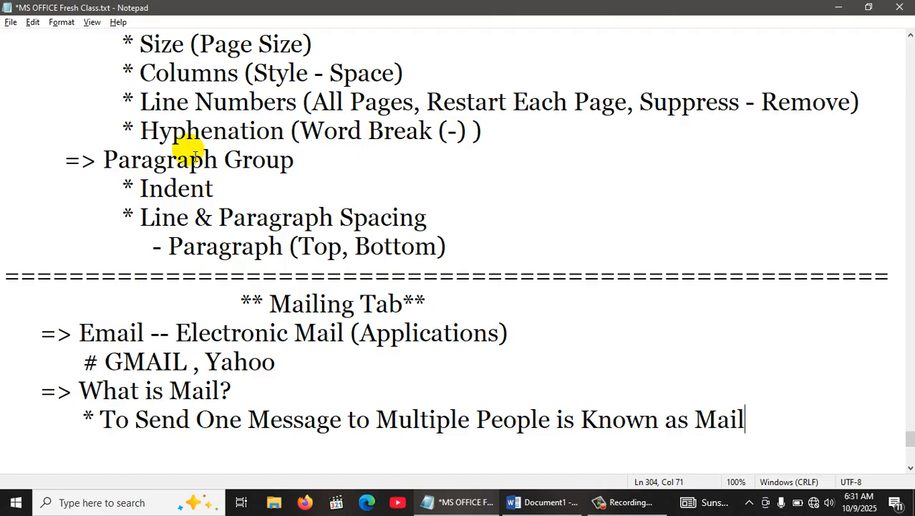
# Step: Add the further-indented line "** Letter - Multiple People **" below the mail definition
pyautogui.press('Return')
pyautogui.press('Tab')
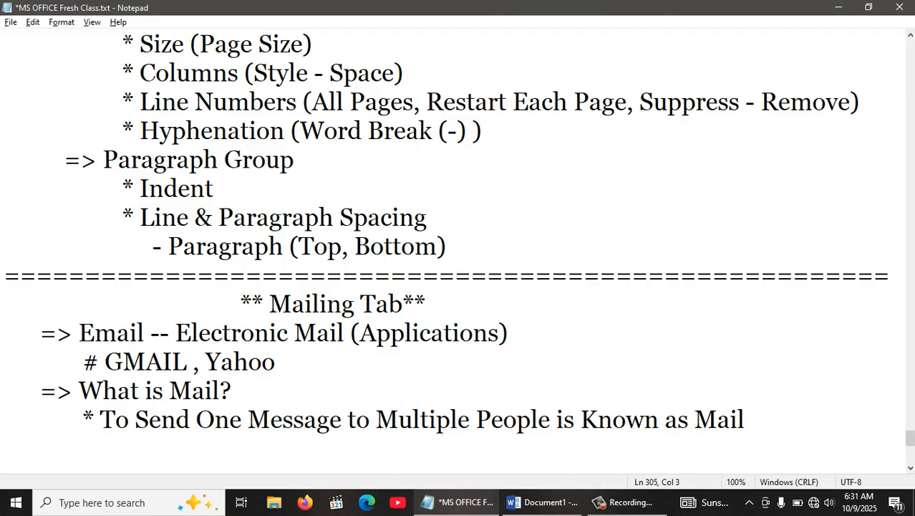
pyautogui.write('** Letter -')
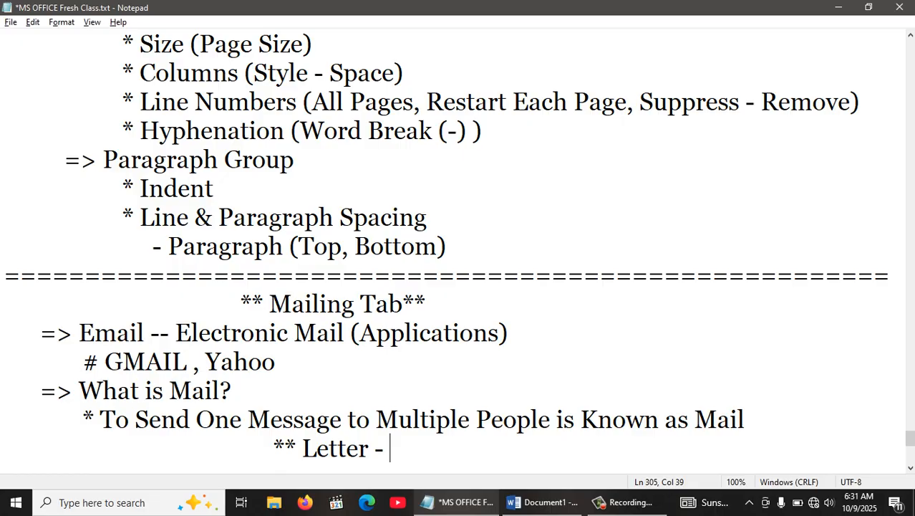
pyautogui.write('Mut')
pyautogui.press('BackSpace')
pyautogui.write('l')
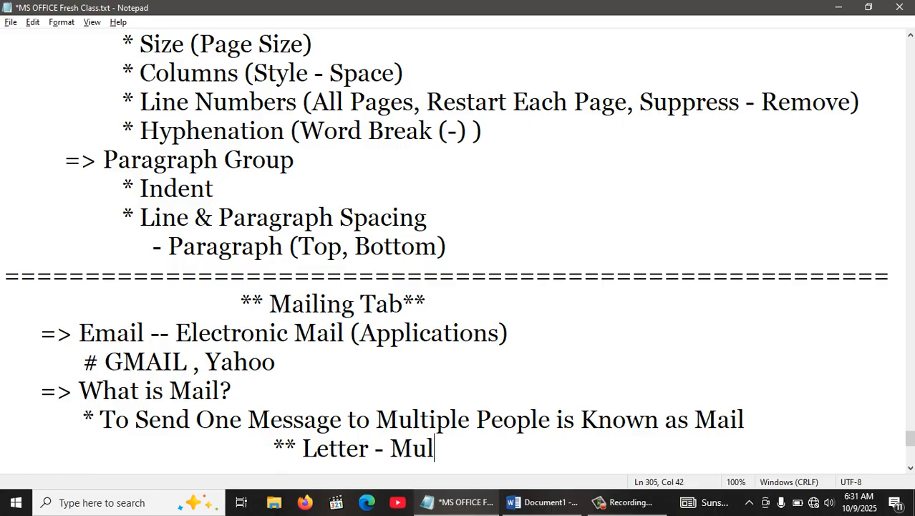
pyautogui.write('tiple People')
pyautogui.press('BackSpace')
pyautogui.press('BackSpace')
pyautogui.write('eopl')
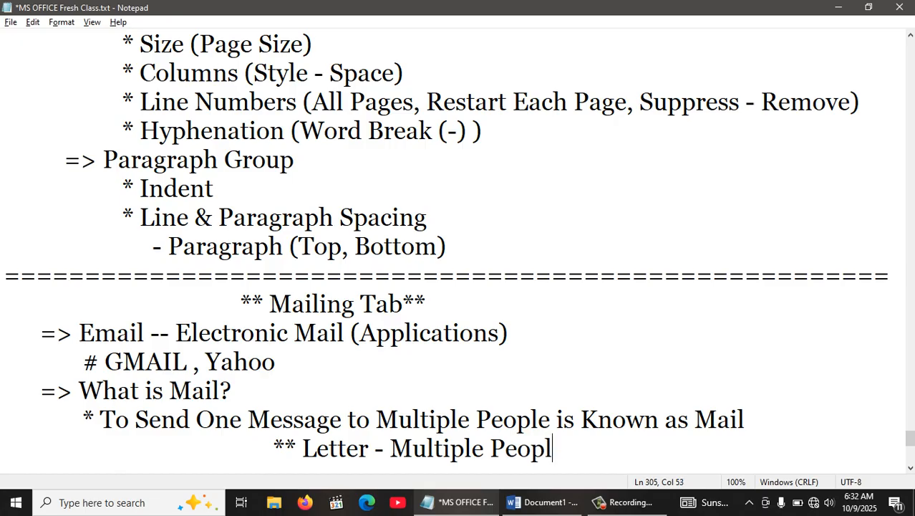
pyautogui.write('e **')
# Step: Close the Mailing Tab section with a divider line of equals signs matching the previous divider's length, and save the file
pyautogui.press('Return')
pyautogui.write('==')
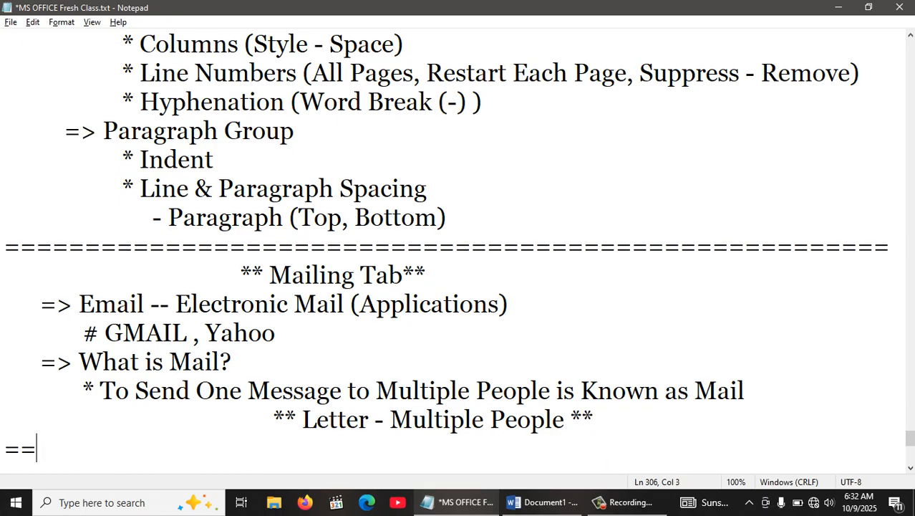
pyautogui.write('============================================')
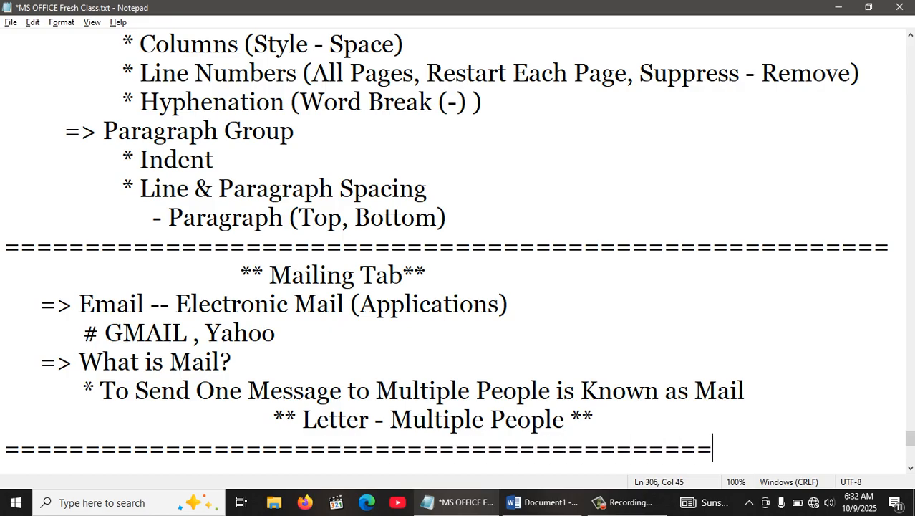
pyautogui.write('==========')
pyautogui.press('BackSpace')
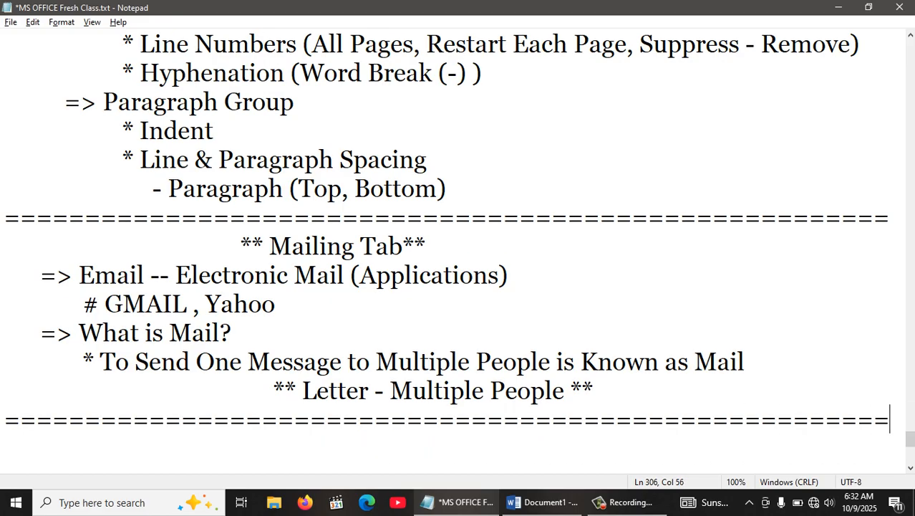
# Step: Switch to Word and examine the mailing commands, including the document types offered by Start Mail Merge
pyautogui.hotkey('alt', 'Tab')
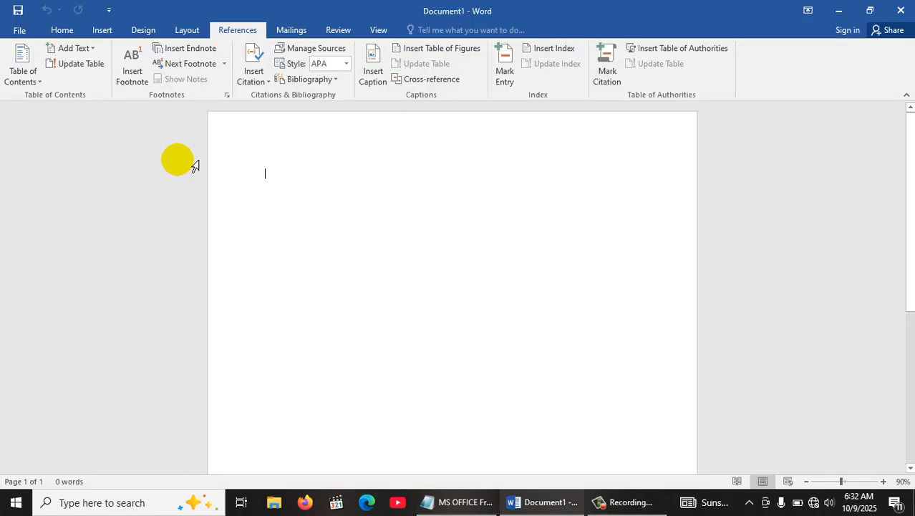
pyautogui.click(285, 32)
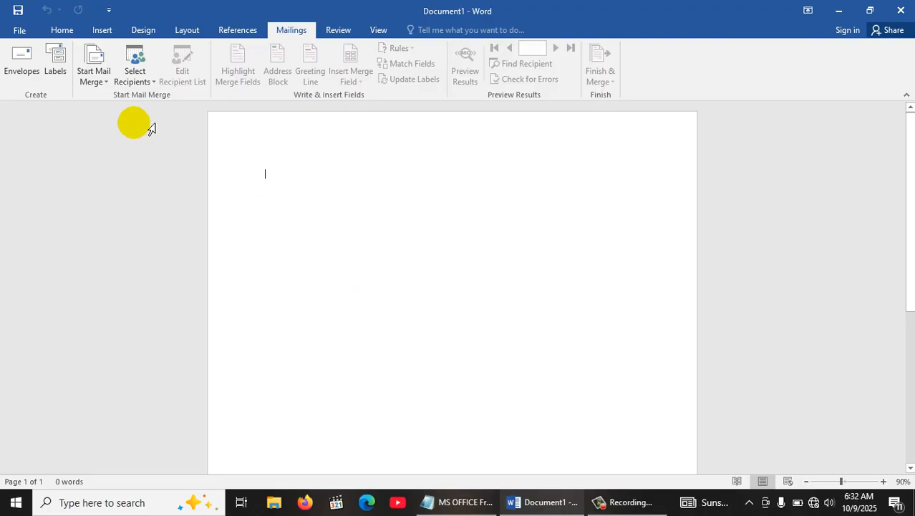
pyautogui.click(104, 85)
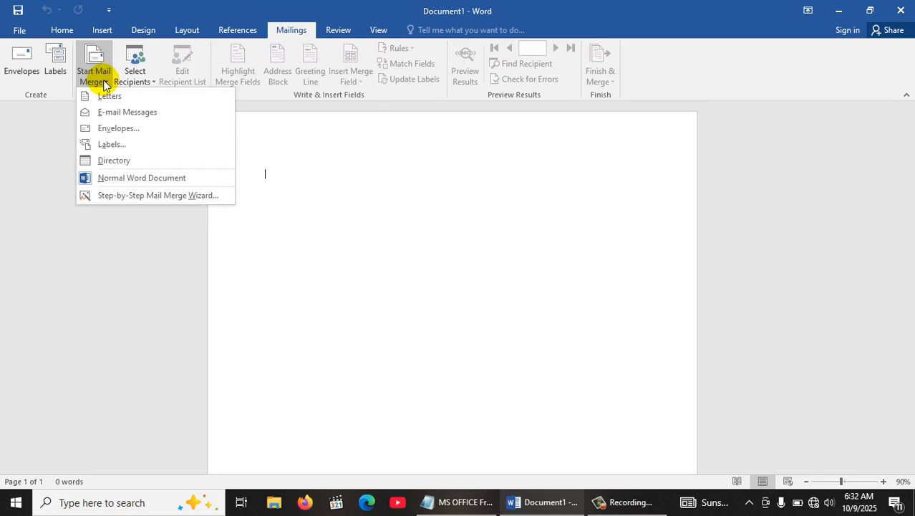
pyautogui.click(374, 211)
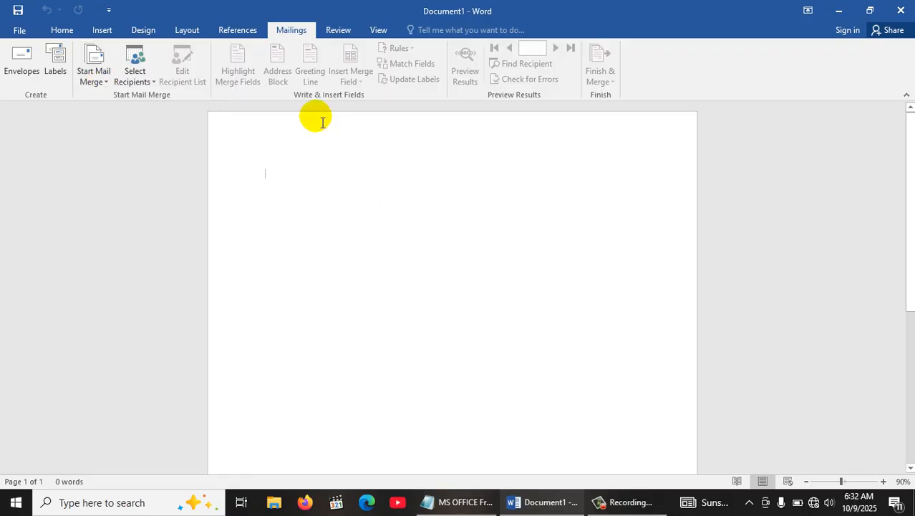
pyautogui.click(95, 75)
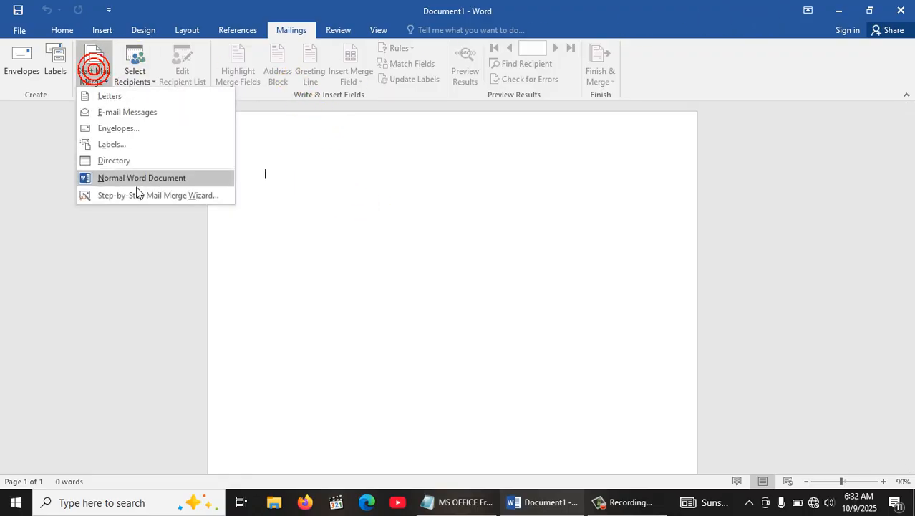
pyautogui.click(420, 133)
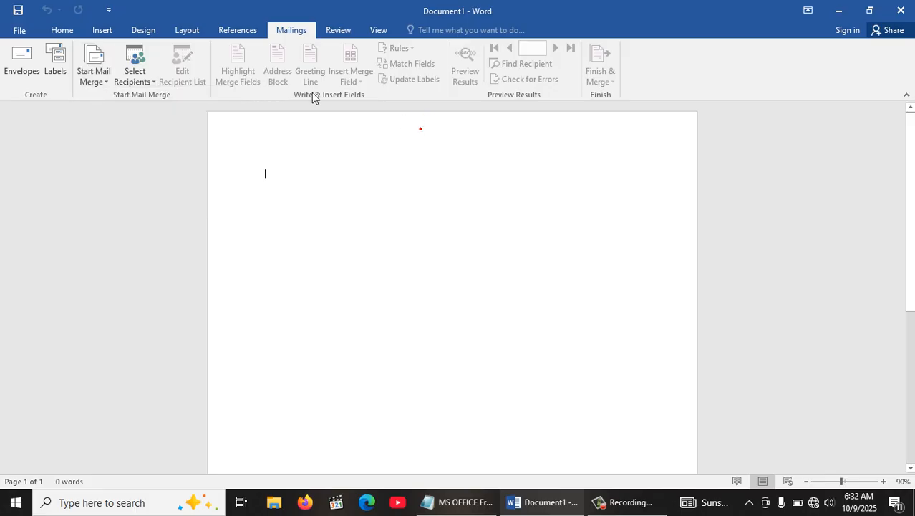
# Step: Write the centred title "Joining Letter for Employees" at 20 pt on the first line of the blank document
pyautogui.click(70, 32)
pyautogui.click(357, 170)
pyautogui.hotkey('ctrl', 'e')
pyautogui.hotkey('ctrl', 'shift', '.')
pyautogui.hotkey('ctrl', 'shift', '.')
pyautogui.hotkey('ctrl', 'shift', '.')
pyautogui.hotkey('ctrl', 'shift', '.')
pyautogui.hotkey('ctrl', 'shift', '.')
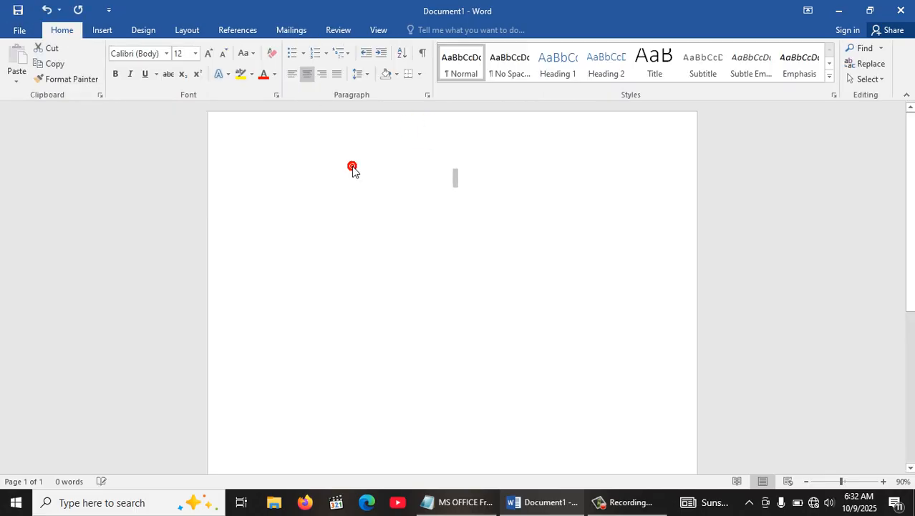
pyautogui.write('IOINING')
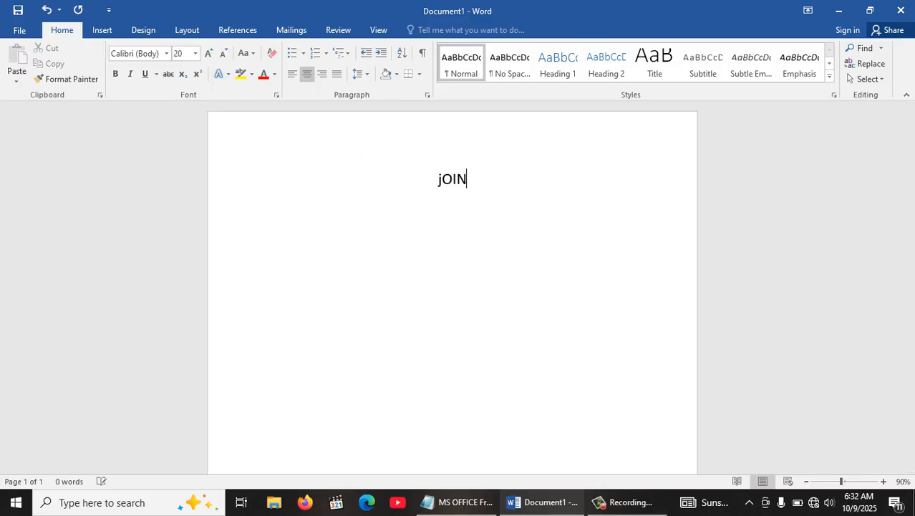
pyautogui.write('G')
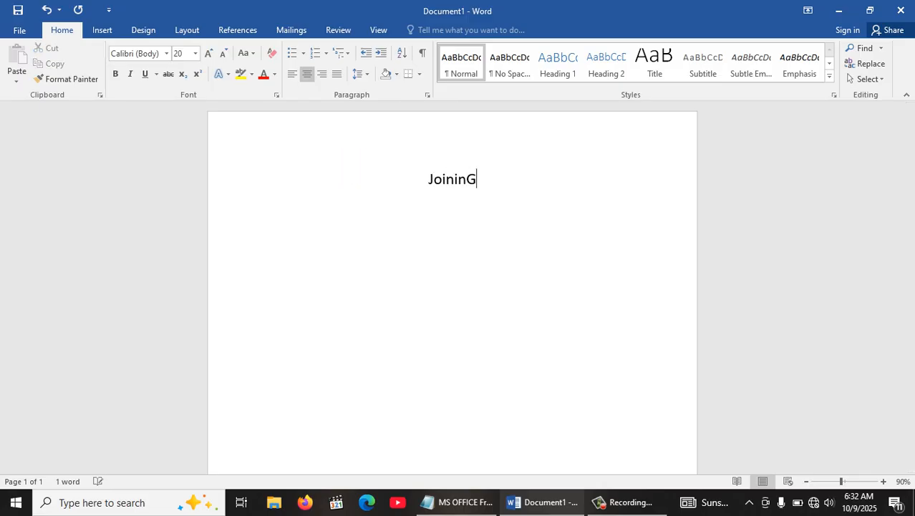
pyautogui.press('BackSpace')
pyautogui.write('g Lette')
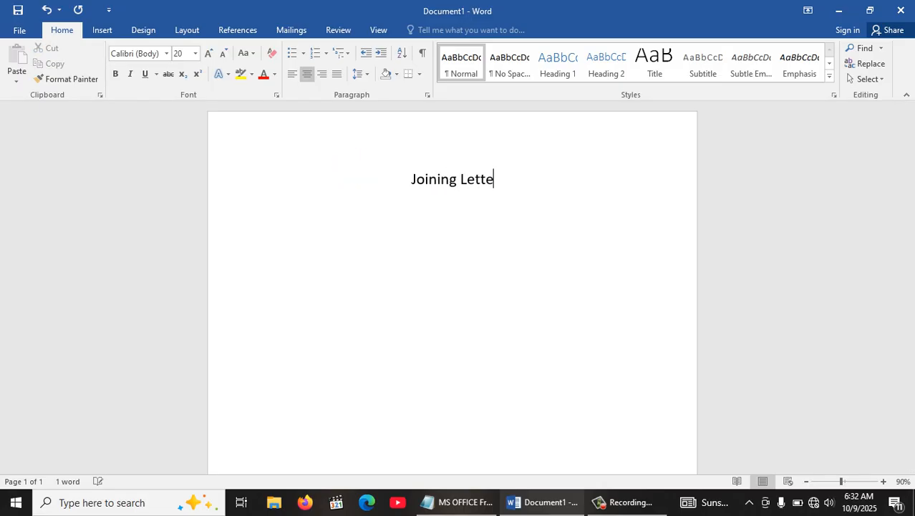
pyautogui.write('r for')
pyautogui.press('BackSpace')
pyautogui.press('BackSpace')
pyautogui.press('BackSpace')
pyautogui.press('BackSpace')
pyautogui.write('fo')
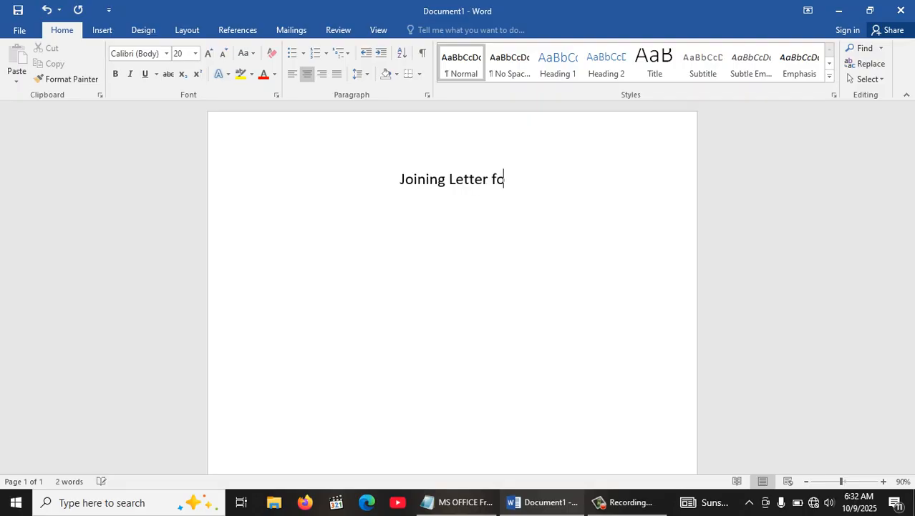
pyautogui.write('r Employees')
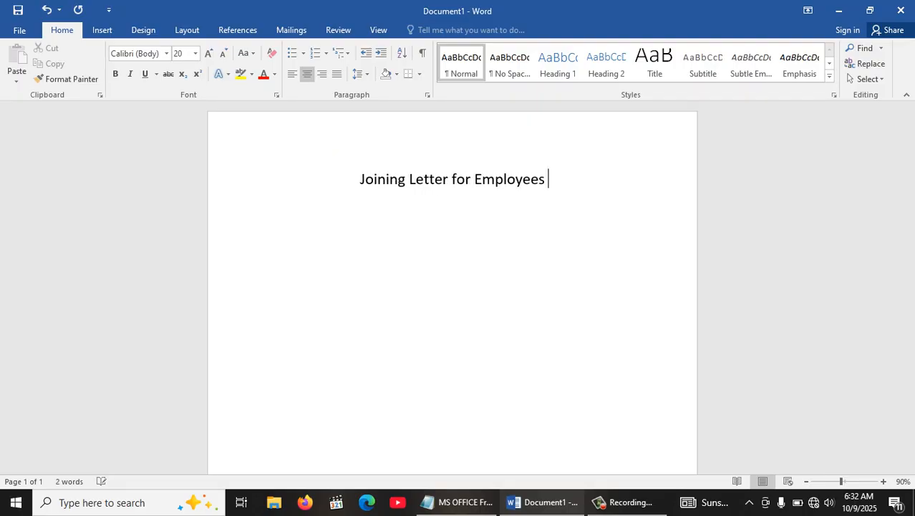
pyautogui.press('BackSpace')
# Step: Format the title as bold and underlined at 36 pt
pyautogui.hotkey('ctrl', 'a')
pyautogui.hotkey('ctrl', 'shift', '.')
pyautogui.hotkey('ctrl', 'shift', '.')
pyautogui.hotkey('ctrl', 'shift', '.')
pyautogui.hotkey('ctrl', 'shift', '.')
pyautogui.hotkey('ctrl', 'shift', '.')
pyautogui.hotkey('ctrl', 'b')
pyautogui.hotkey('ctrl', 'u')
pyautogui.write('0')
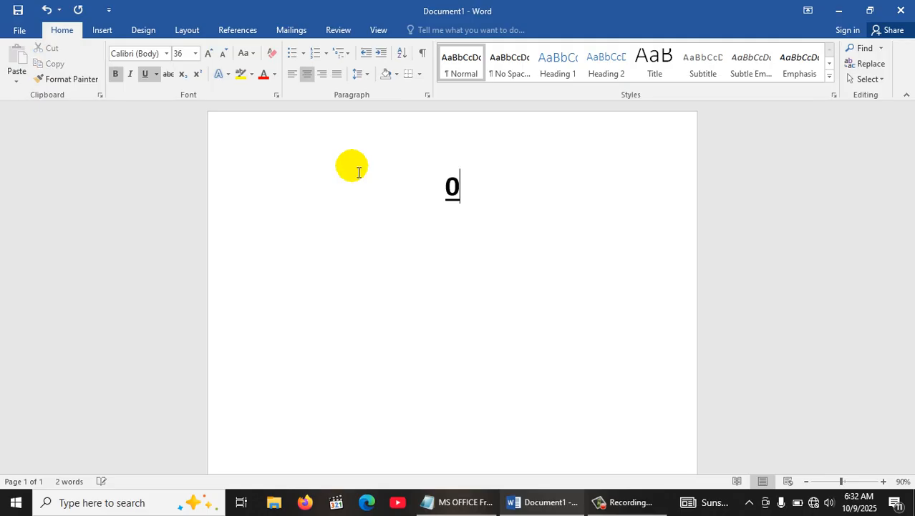
pyautogui.hotkey('ctrl', 'z')
# Step: Below the title, add left-aligned plain lines "Name", "Mobile No" and "Address" at 22 pt
pyautogui.press('End')
pyautogui.press('Return')
pyautogui.hotkey('ctrl', 'l')
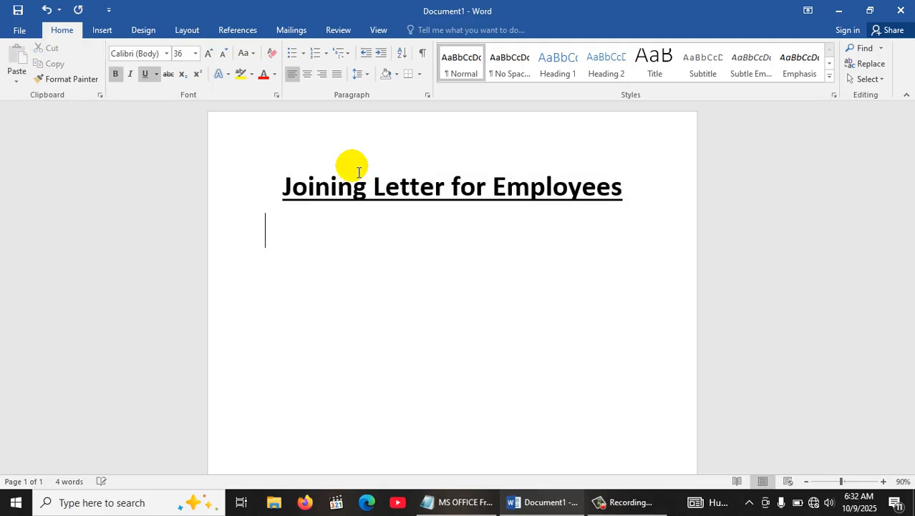
pyautogui.hotkey('ctrl', 'space')
pyautogui.hotkey('ctrl', 'shift', '.')
pyautogui.hotkey('ctrl', 'shift', '.')
pyautogui.write('Name')
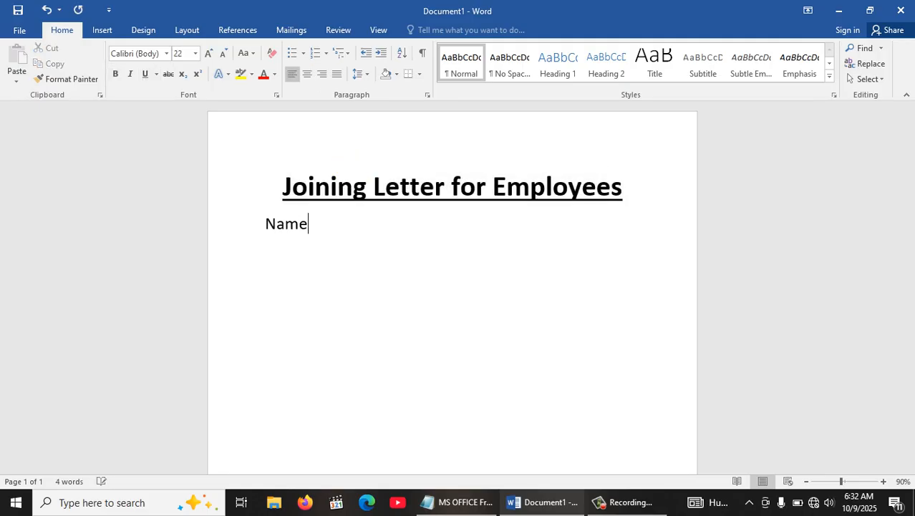
pyautogui.press('Return')
pyautogui.write('Mobile ')
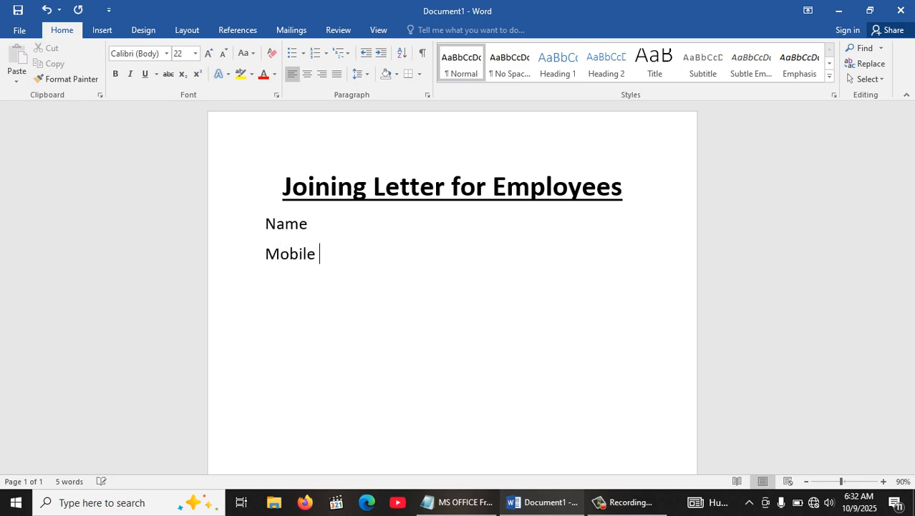
pyautogui.write('No')
pyautogui.press('Return')
pyautogui.write('Addres')
# Step: Add the line "Subject: Joining Letter for Employees" below the Address line
pyautogui.write('Subject;')
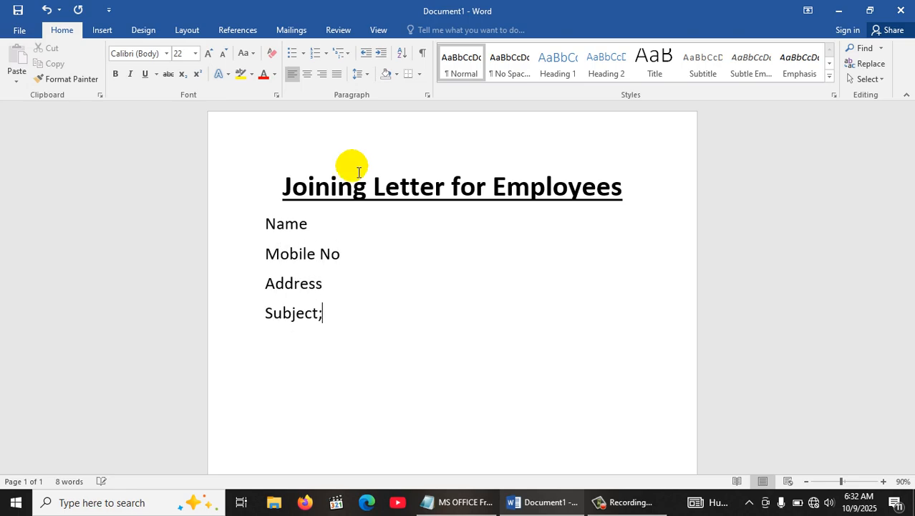
pyautogui.write(' LJoi')
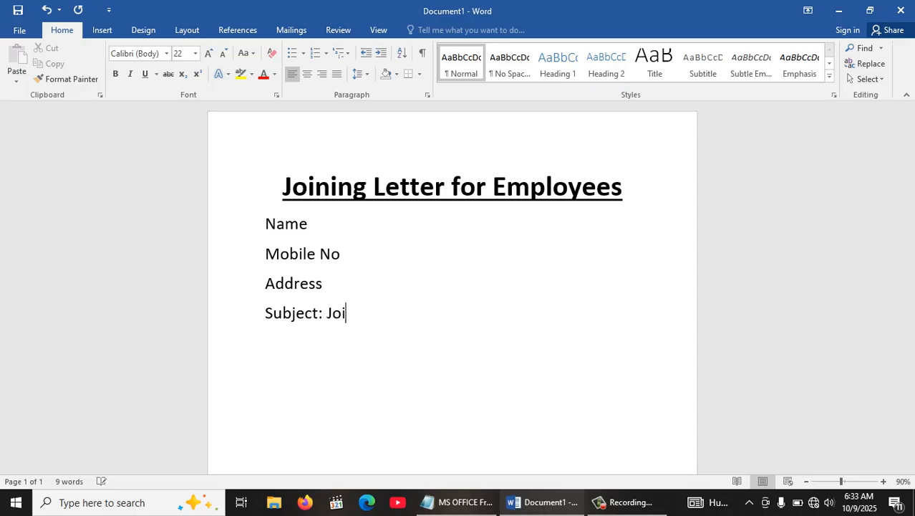
pyautogui.write('ning Letter for Employees')
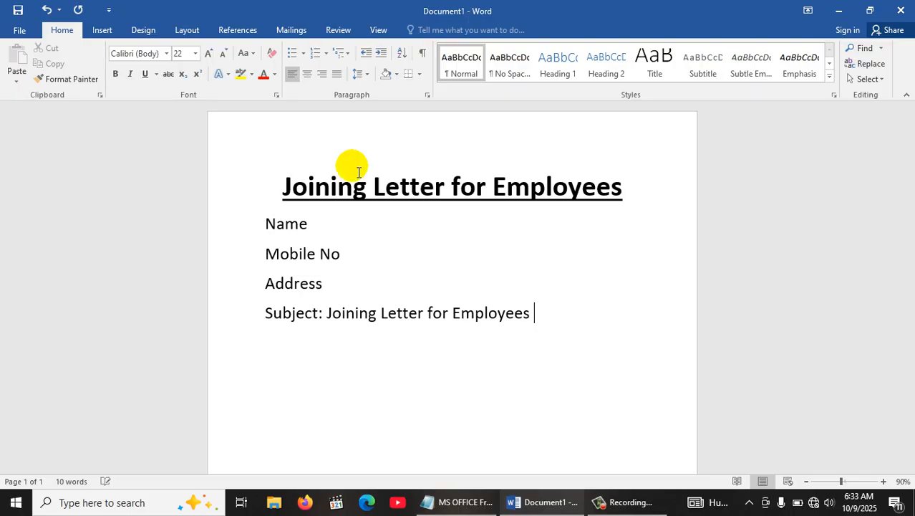
# Step: Make the whole Subject line bold, italic and underlined
pyautogui.hotkey('shift', 'Down')
pyautogui.press('Home')
pyautogui.hotkey('shift', 'Up')
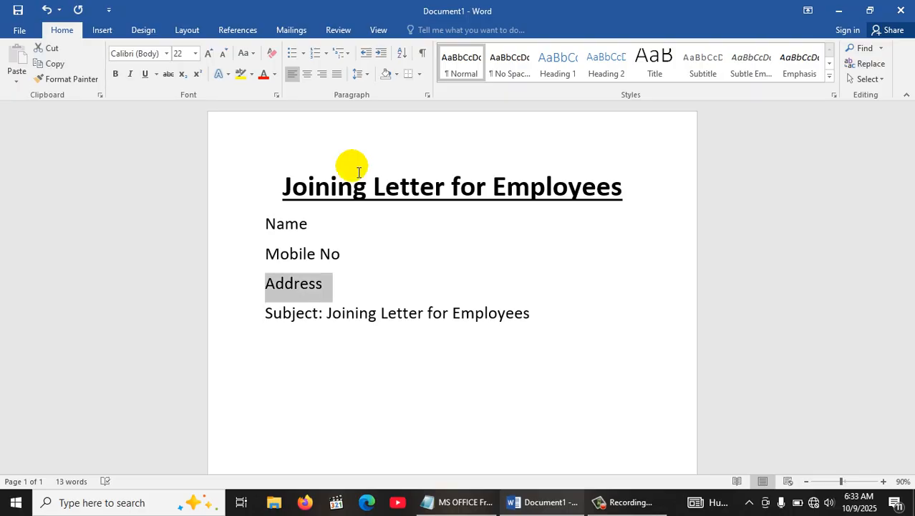
pyautogui.press('Down')
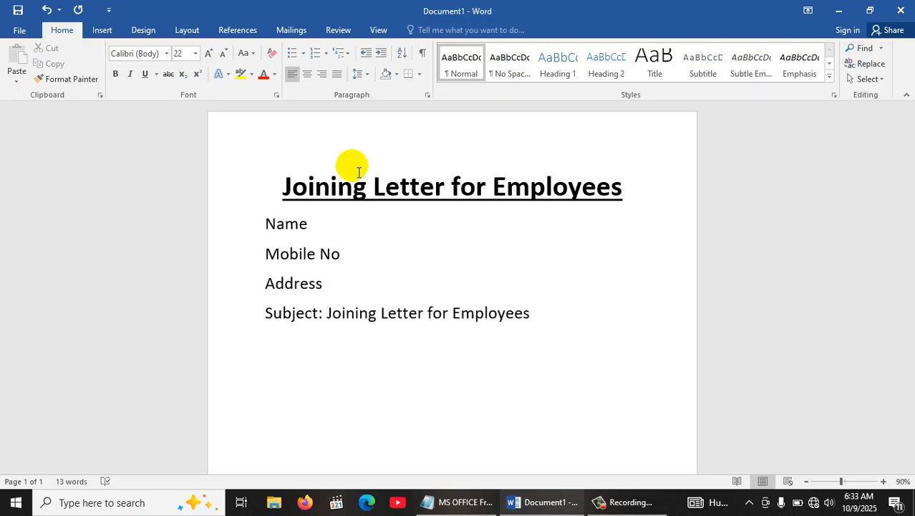
pyautogui.hotkey('shift', 'Left')
pyautogui.hotkey('shift', 'Left')
pyautogui.hotkey('shift', 'Left')
pyautogui.hotkey('shift', 'Left')
pyautogui.hotkey('shift', 'Left')
pyautogui.hotkey('shift', 'Left')
pyautogui.hotkey('shift', 'Left')
pyautogui.hotkey('shift', 'Left')
pyautogui.hotkey('shift', 'Left')
pyautogui.hotkey('shift', 'Left')
pyautogui.hotkey('ctrl', 'b')
pyautogui.hotkey('ctrl', 'i')
pyautogui.hotkey('ctrl', 'u')
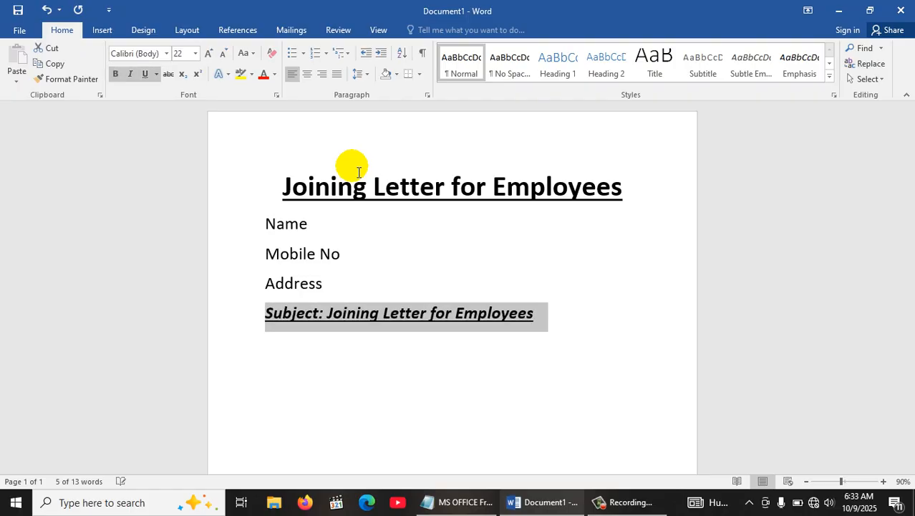
# Step: Generate three paragraphs of sample body text below the Subject line with =rand(3)
pyautogui.press('Down')
pyautogui.write('=ran')
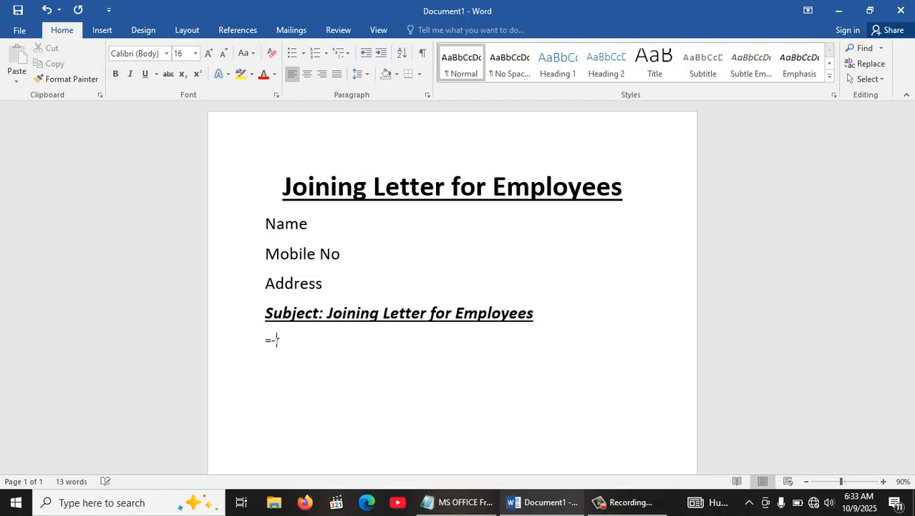
pyautogui.press('BackSpace')
pyautogui.press('BackSpace')
pyautogui.press('BackSpace')
pyautogui.write('rand()')
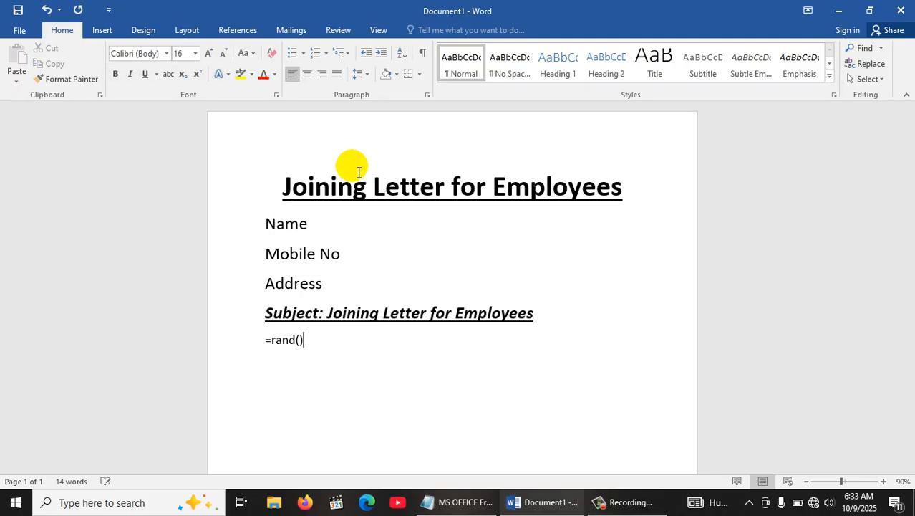
pyautogui.press('Left')
pyautogui.write('3')
pyautogui.press('Return')
# Step: Format the three sample body paragraphs as 18 pt, italic and justified, leaving out the Subject line
pyautogui.hotkey('ctrl', 'shift', 'Up')
pyautogui.hotkey('ctrl', 'shift', 'Up')
pyautogui.hotkey('ctrl', 'shift', 'Up')
pyautogui.hotkey('ctrl', 'shift', 'Up')
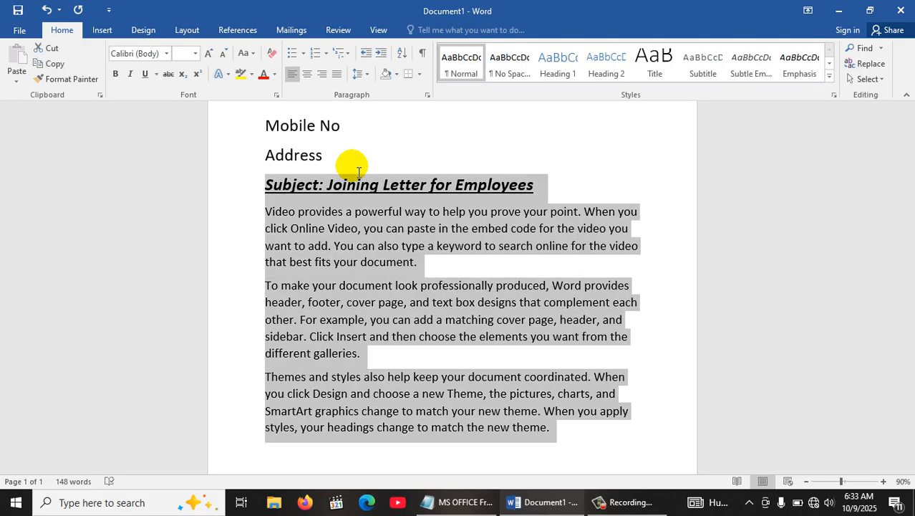
pyautogui.hotkey('ctrl', 'shift', 'Down')
pyautogui.hotkey('ctrl', 'shift', '.')
pyautogui.hotkey('ctrl', 'i')
pyautogui.hotkey('ctrl', 'j')
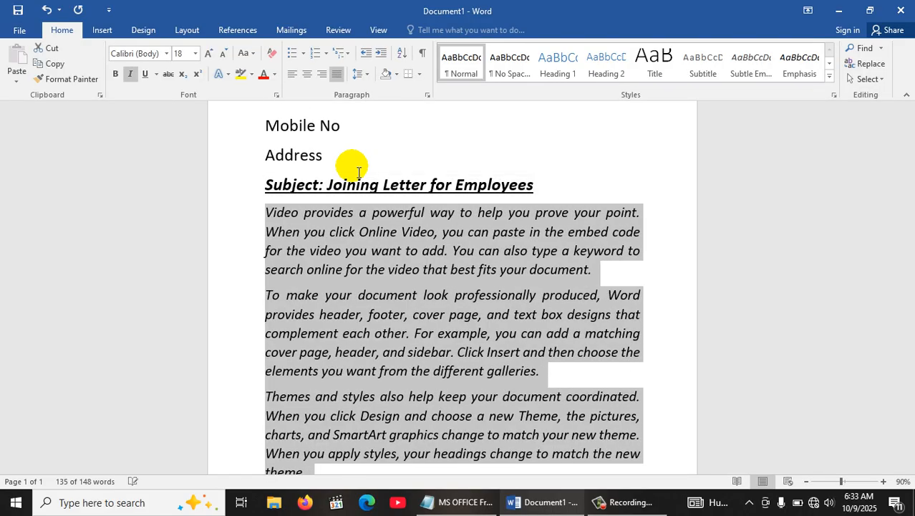
pyautogui.hotkey('ctrl', 'u')
pyautogui.hotkey('ctrl', 'u')
# Step: Add the lines "Print Date" and "Print Time" after the last body paragraph
pyautogui.scroll(-3, 358, 171)
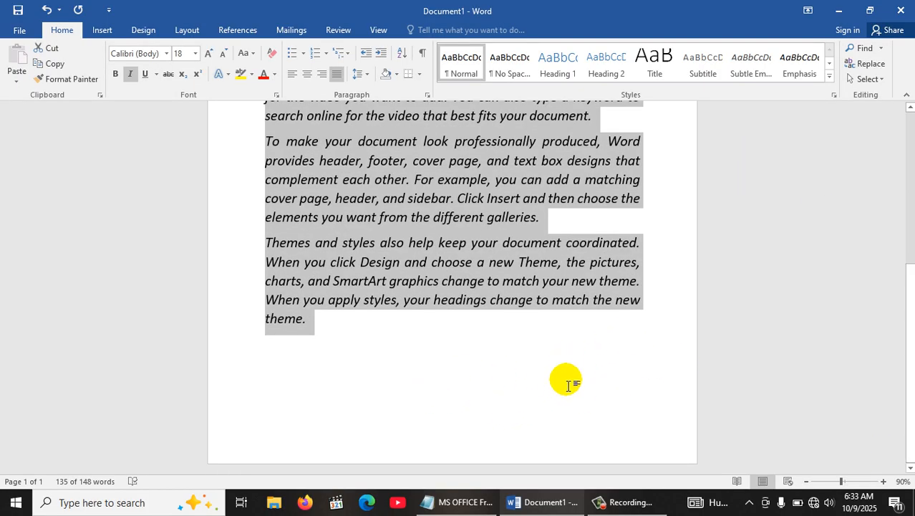
pyautogui.click(330, 326)
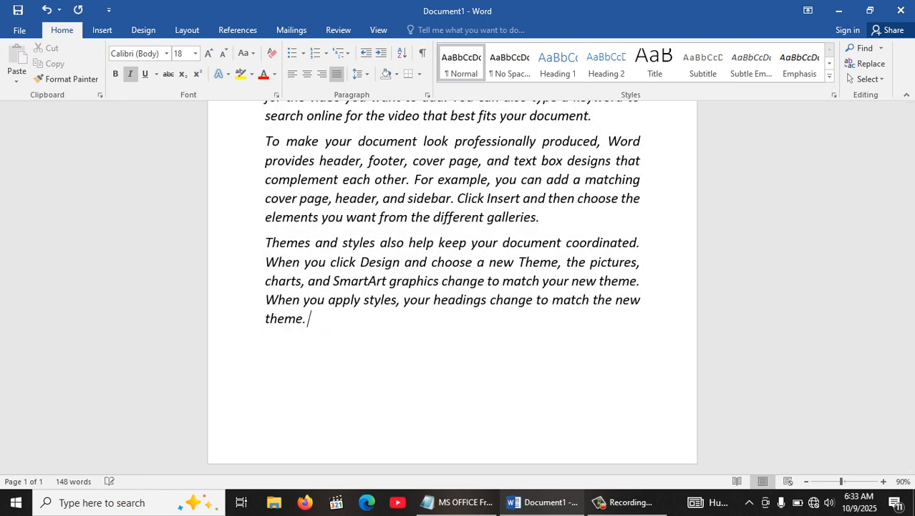
pyautogui.press('Return')
pyautogui.write('Print Do')
pyautogui.write('te')
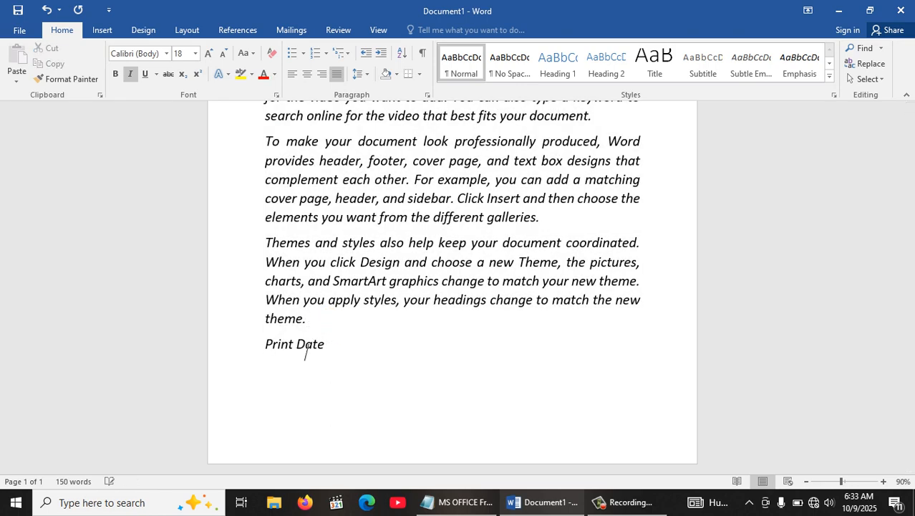
pyautogui.press('Return')
pyautogui.write('Print Time')
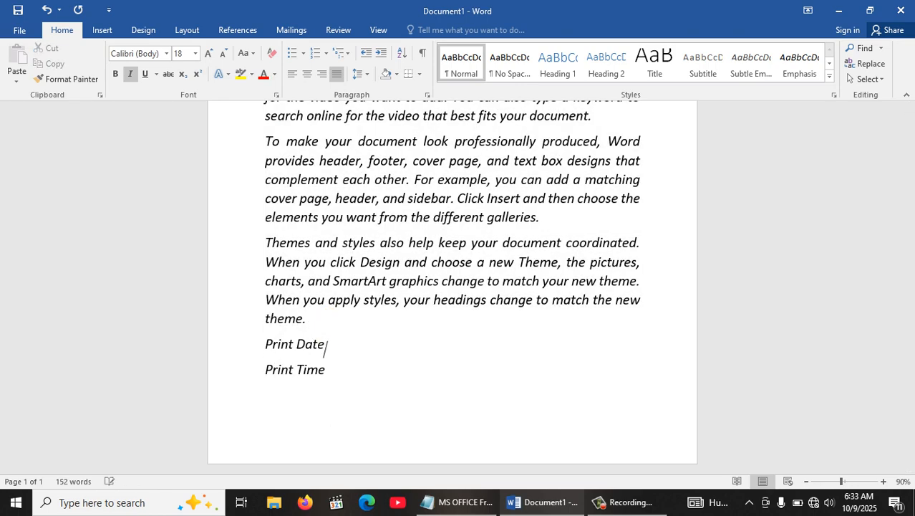
# Step: Insert the current date beside Print Date and the current time beside Print Time, aligned with each other using tabs
pyautogui.press('BackSpace')
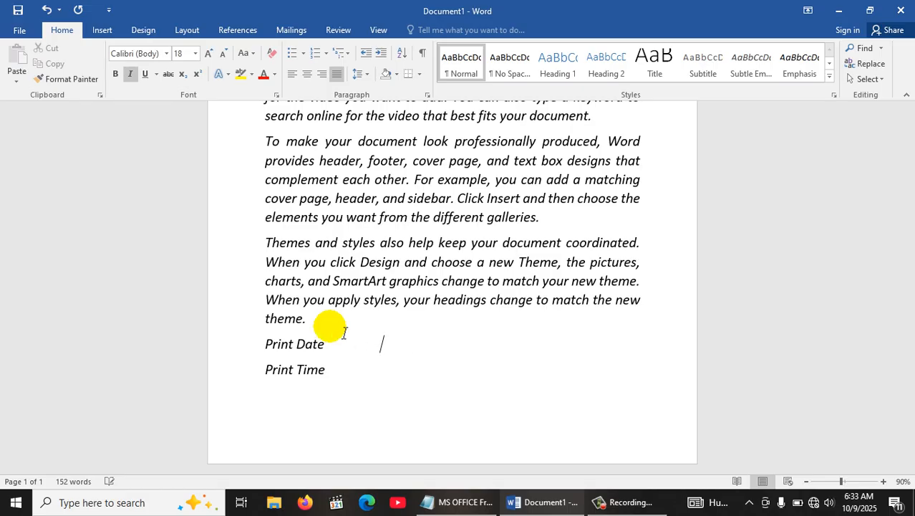
pyautogui.hotkey('alt', 'shift', 'd')
pyautogui.press('Down')
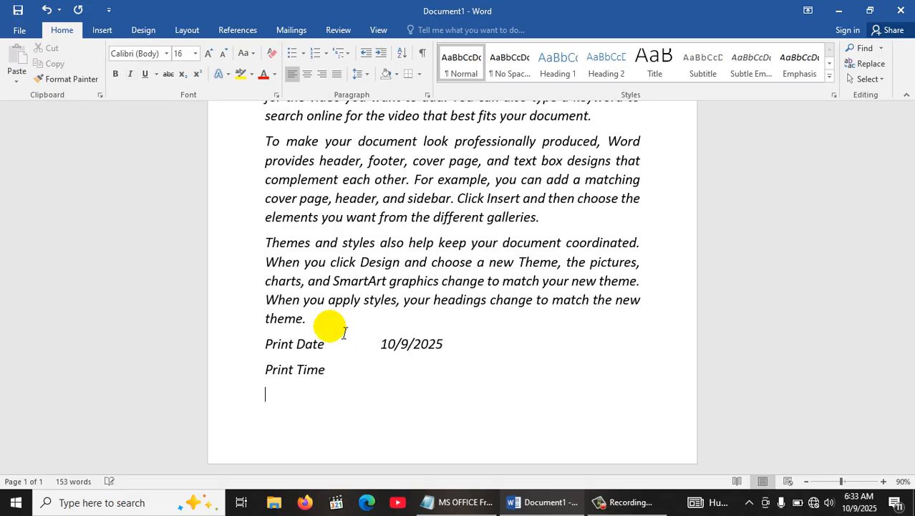
pyautogui.press('Left')
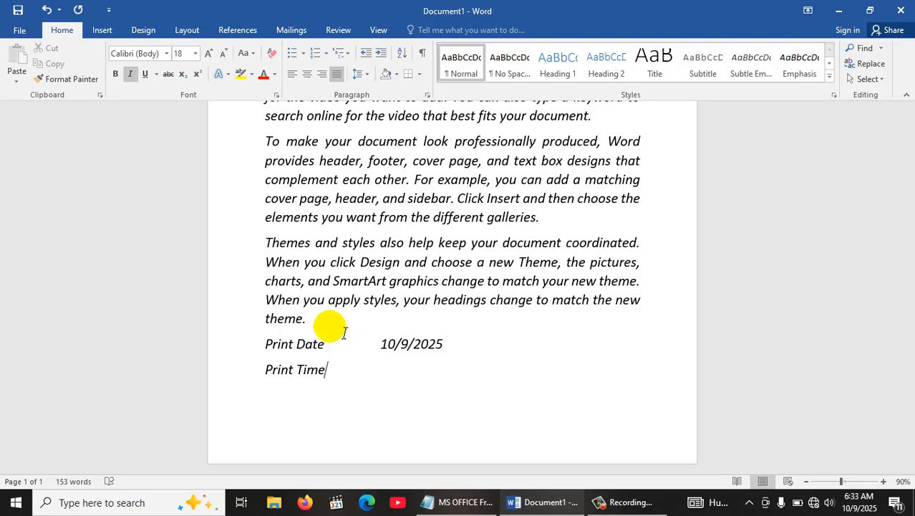
pyautogui.press('Tab')
pyautogui.press('Tab')
pyautogui.press('Tab')
pyautogui.press('BackSpace')
pyautogui.hotkey('alt', 'shift', 't')
pyautogui.click(510, 218)
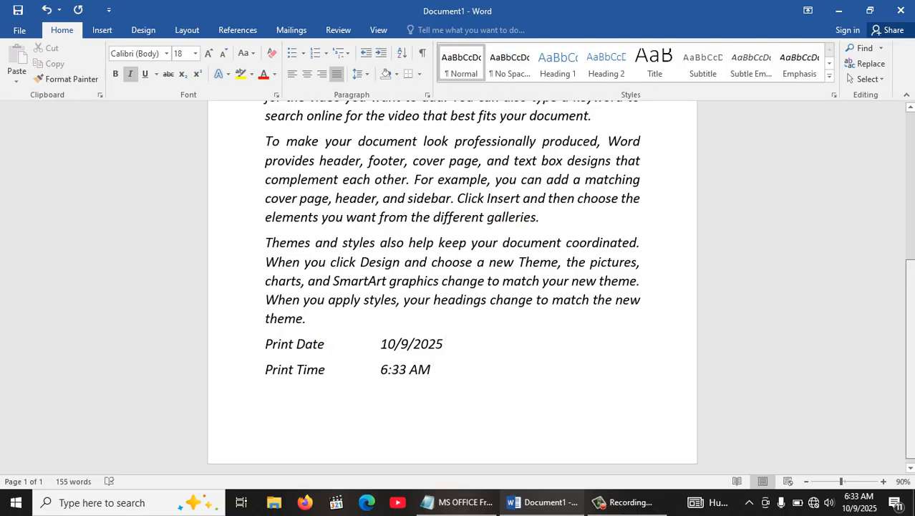
# Step: Apply an art page border of red poinsettia flowers to the whole document and check it around the page
pyautogui.moveTo(913, 320); pyautogui.dragTo(907, 167)
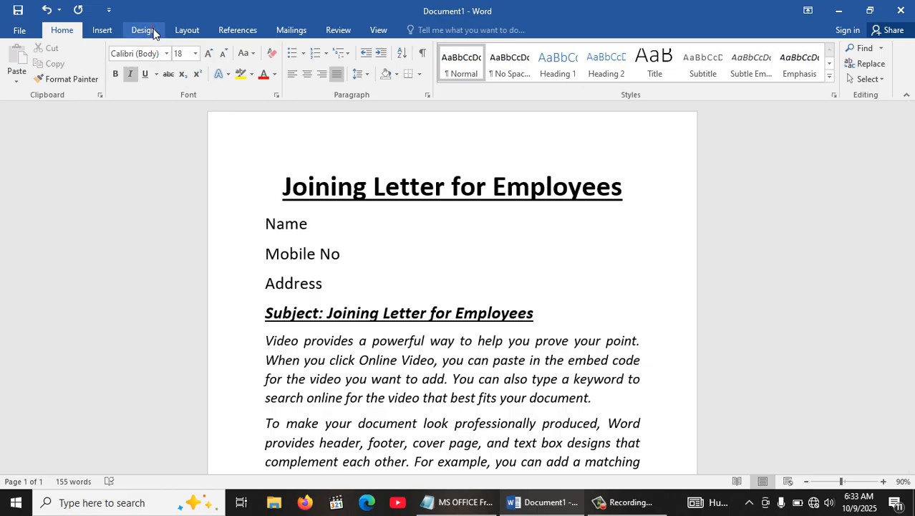
pyautogui.click(149, 30)
pyautogui.click(874, 69)
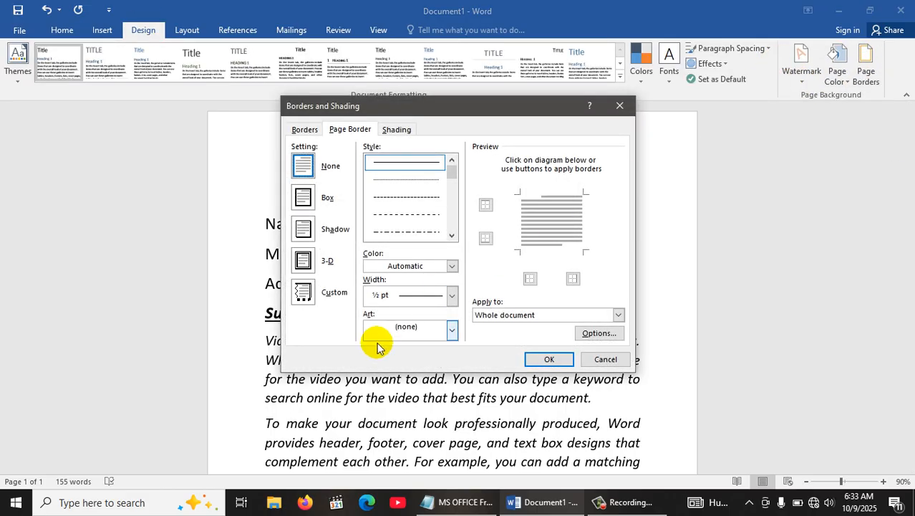
pyautogui.click(380, 331)
pyautogui.press('Down')
pyautogui.press('Down')
pyautogui.press('Down')
pyautogui.press('Down')
pyautogui.press('Down')
pyautogui.press('Down')
pyautogui.press('Down')
pyautogui.press('Down')
pyautogui.press('Down')
pyautogui.press('Down')
pyautogui.press('Down')
pyautogui.press('Down')
pyautogui.press('Down')
pyautogui.press('Down')
pyautogui.press('Down')
pyautogui.press('Down')
pyautogui.press('Down')
pyautogui.press('Down')
pyautogui.press('Down')
pyautogui.press('Down')
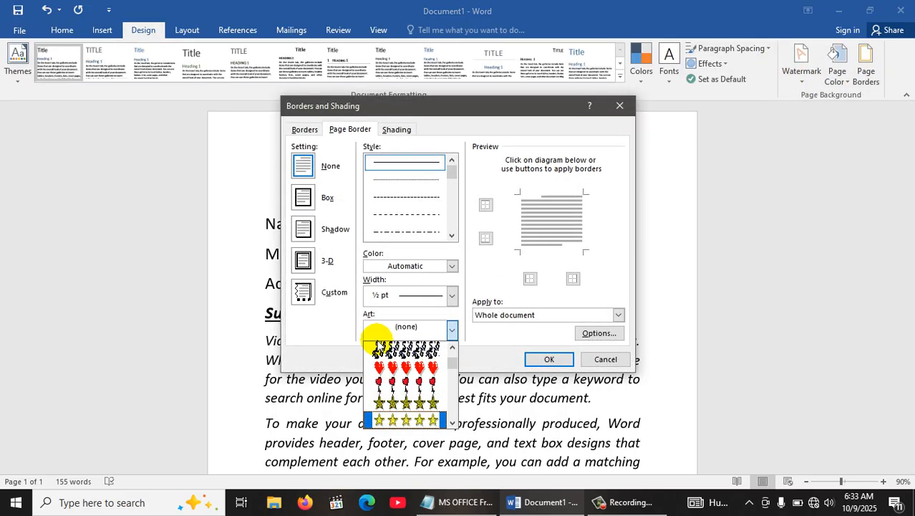
pyautogui.press('Return')
pyautogui.press('Return')
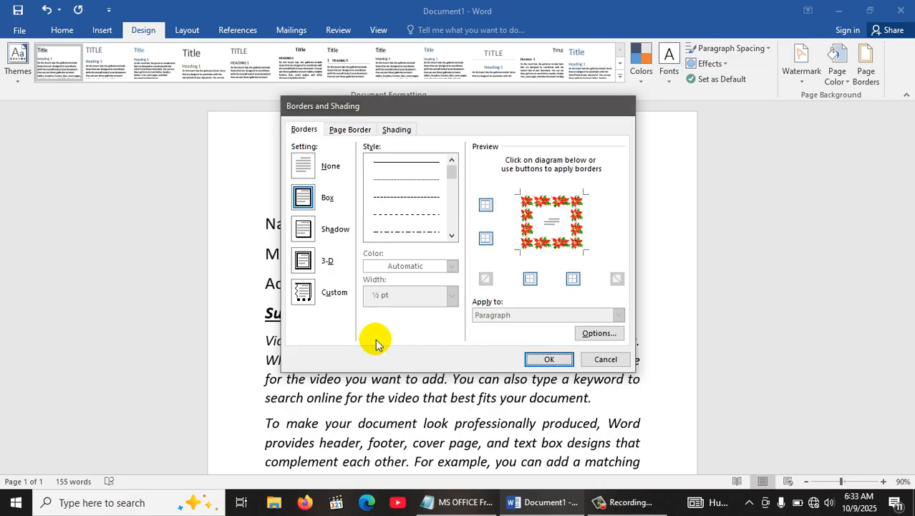
pyautogui.scroll(-6, 785, 319)
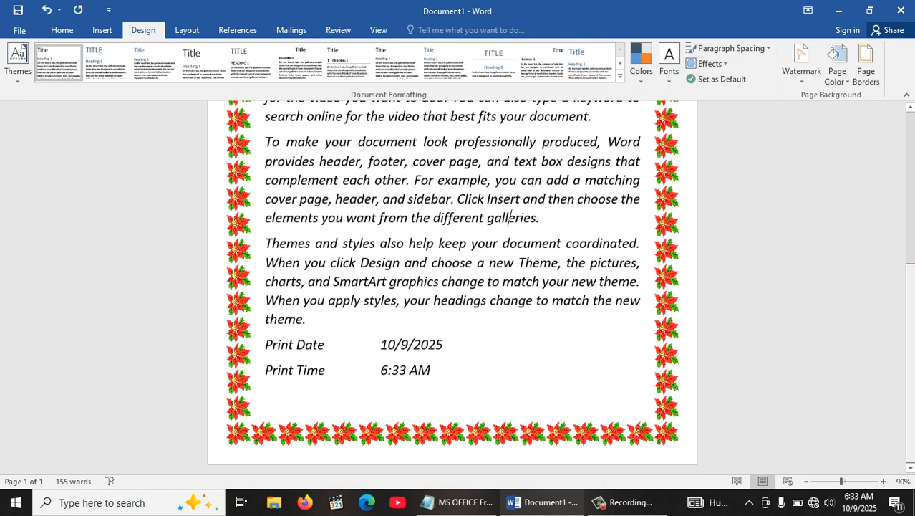
pyautogui.scroll(7, 893, 286)
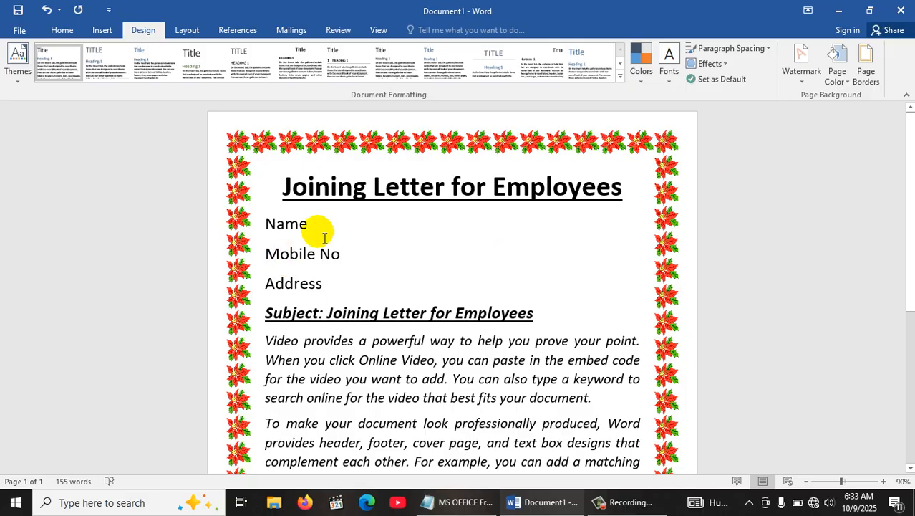
pyautogui.click(384, 253)
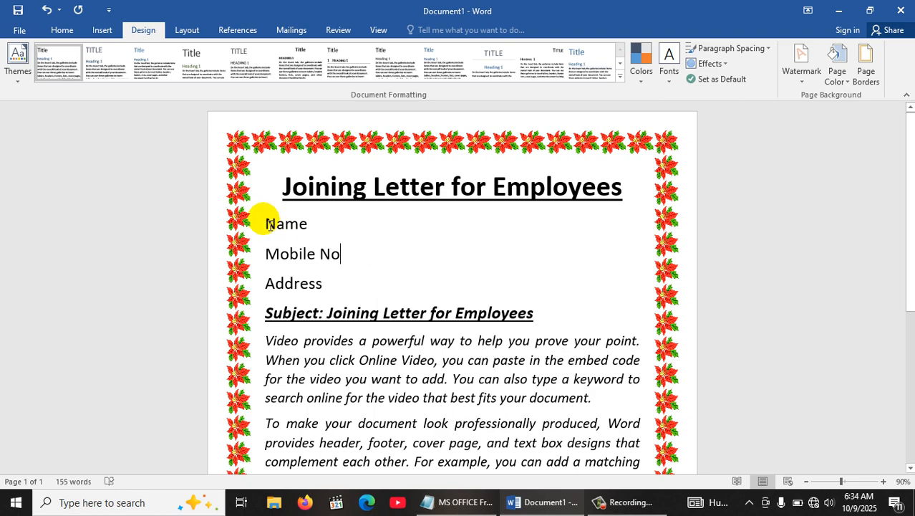
# Step: Try bold formatting on the Name, Mobile No and Address lines and remove it again
pyautogui.moveTo(264, 219); pyautogui.dragTo(329, 281)
pyautogui.hotkey('ctrl', 'b')
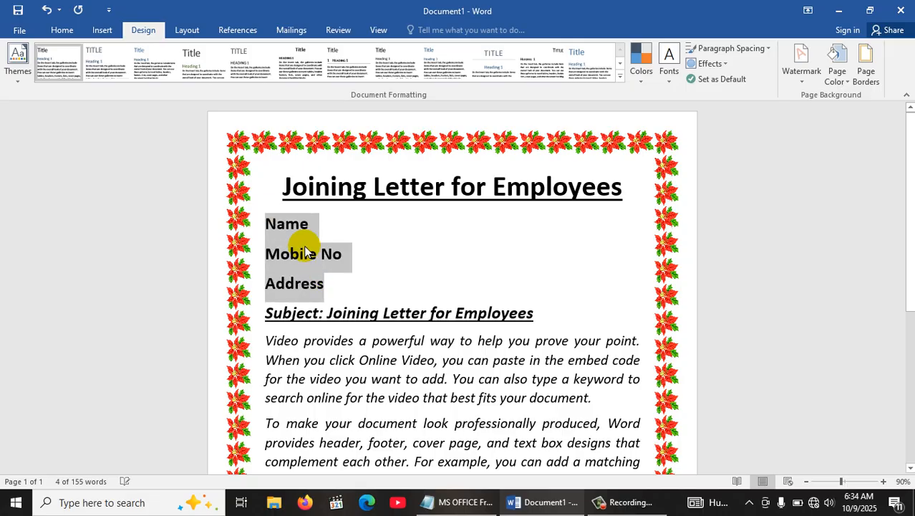
pyautogui.click(321, 225)
pyautogui.click(327, 282)
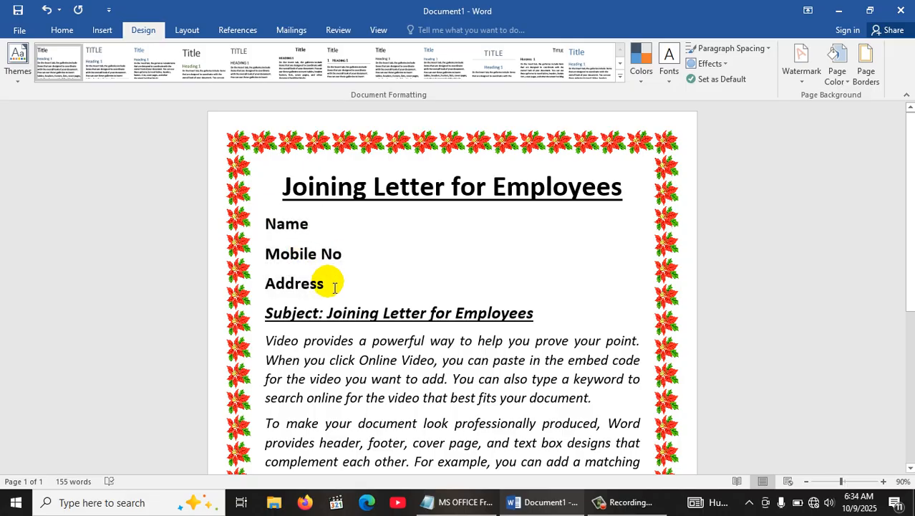
pyautogui.moveTo(322, 281); pyautogui.dragTo(266, 224)
pyautogui.hotkey('ctrl', 'b')
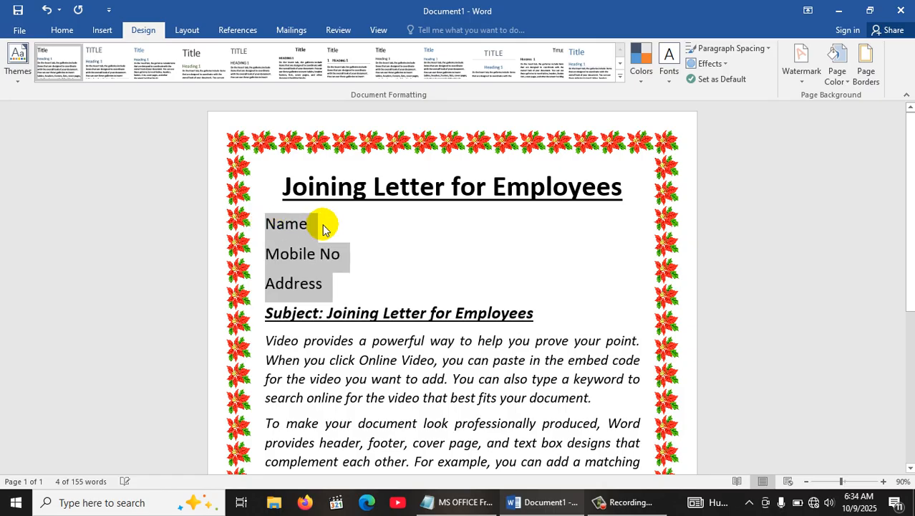
# Step: Add a colon after each of the Name, Mobile No and Address labels, aligned with each other using tabs
pyautogui.click(326, 224)
pyautogui.press('Tab')
pyautogui.press('Tab')
pyautogui.write(':')
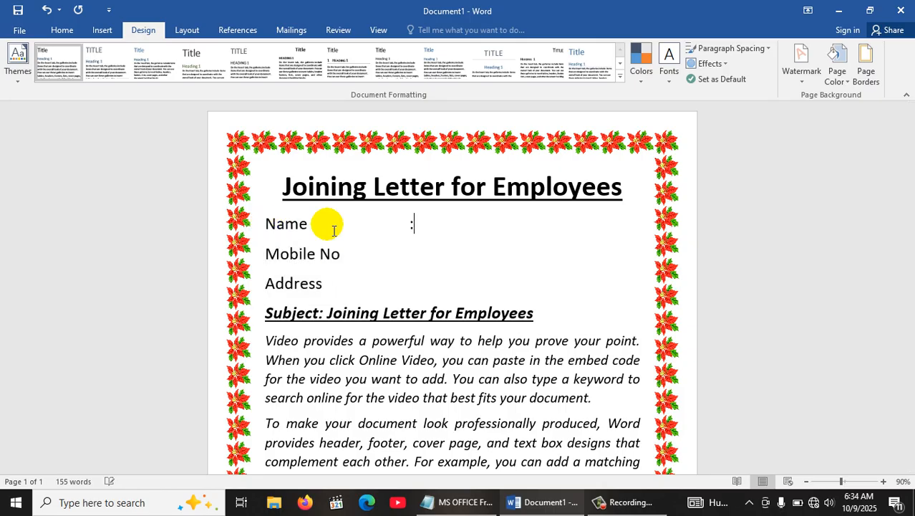
pyautogui.press('Down')
pyautogui.write(':')
pyautogui.press('Down')
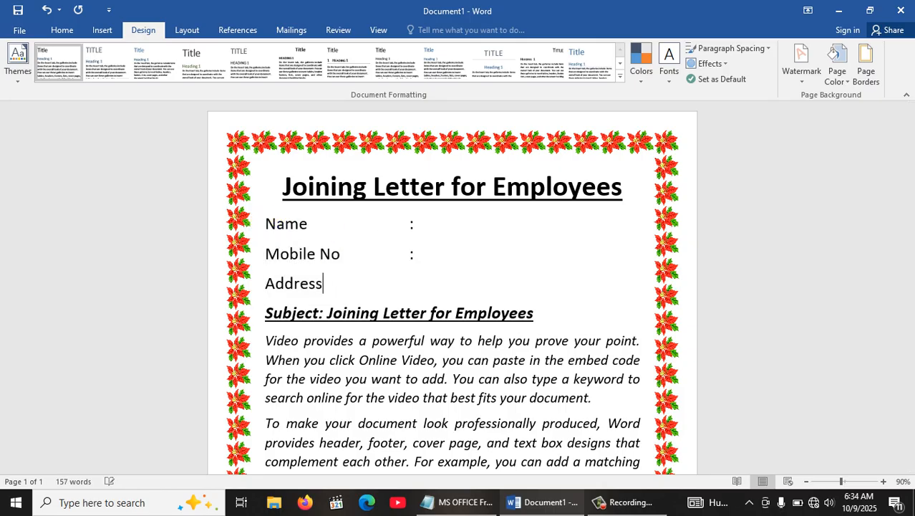
pyautogui.write(':')
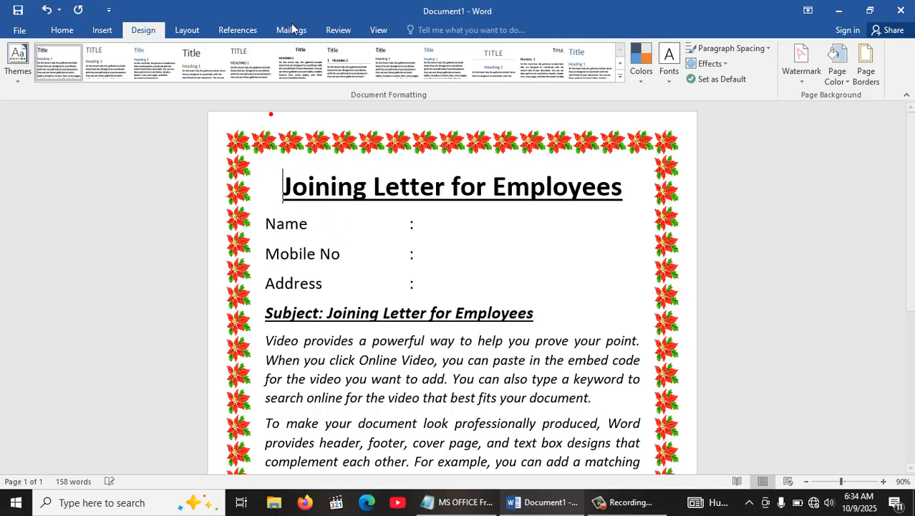
# Step: Start the step-by-step mail merge wizard for letters based on the current document and create a new typed recipient list
pyautogui.click(291, 29)
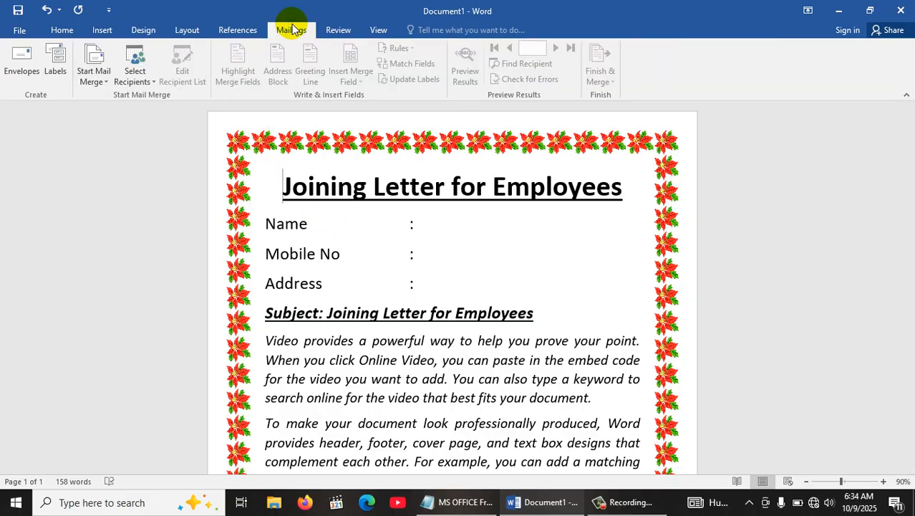
pyautogui.click(94, 75)
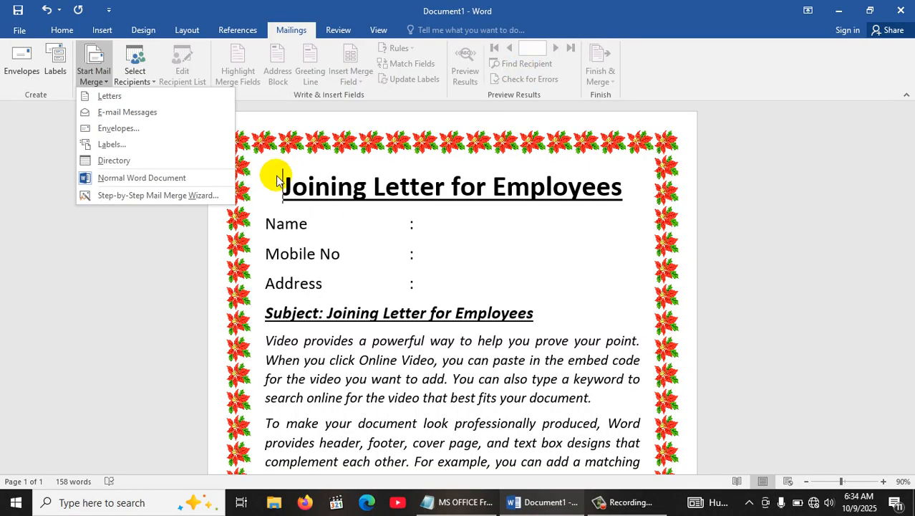
pyautogui.click(159, 203)
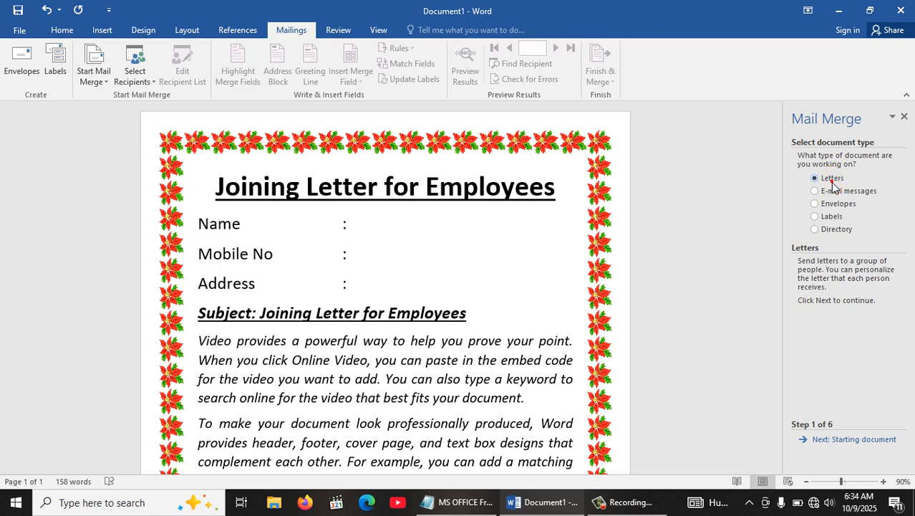
pyautogui.click(841, 441)
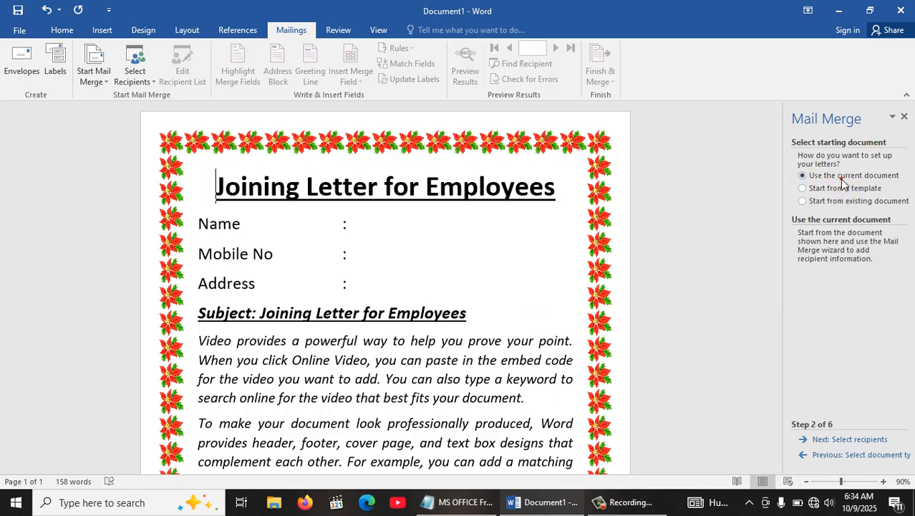
pyautogui.click(845, 442)
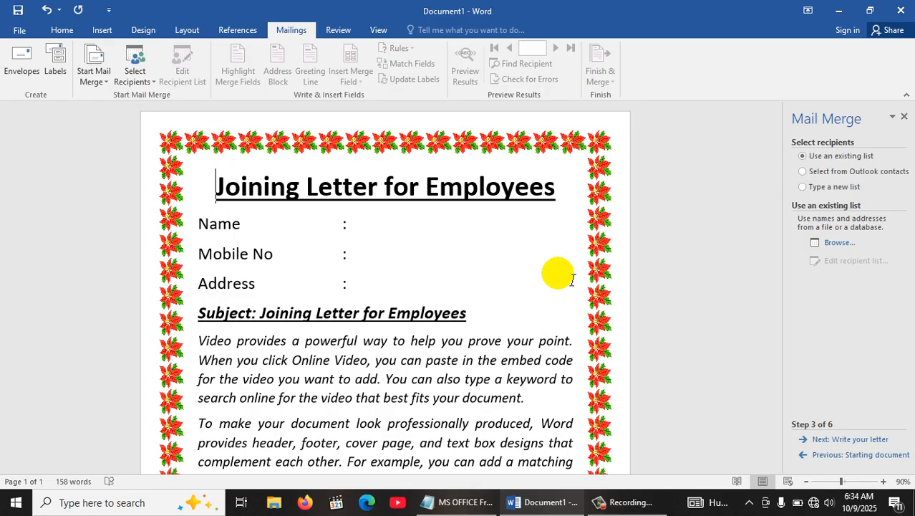
pyautogui.click(829, 188)
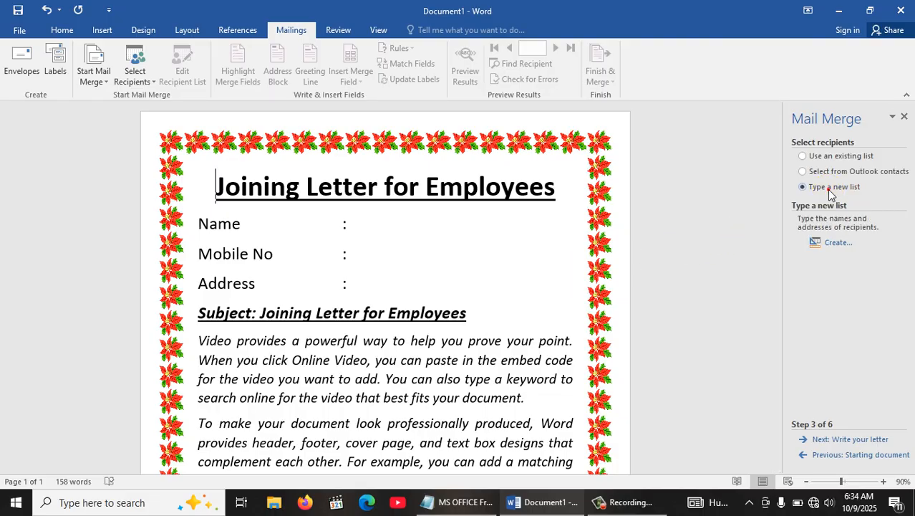
pyautogui.click(844, 245)
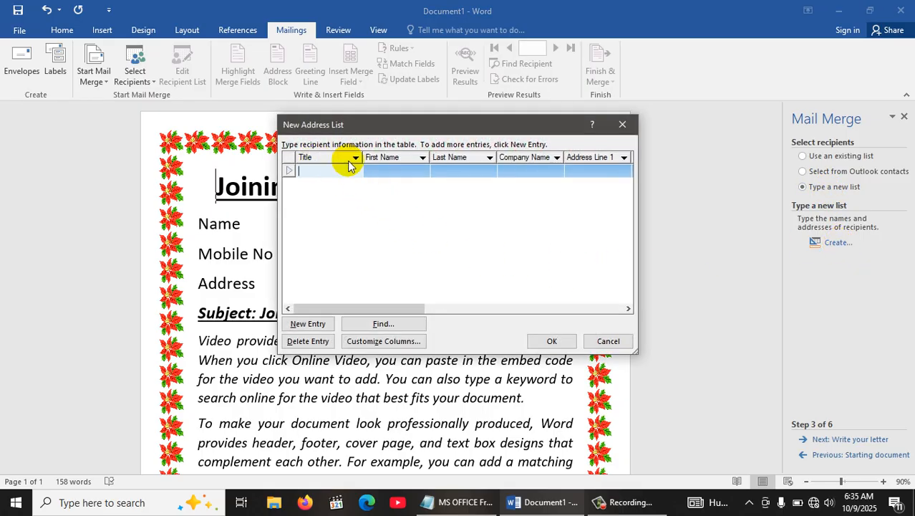
# Step: Delete all the default fields, from Title to E-mail Address, from the new address list's columns
pyautogui.click(369, 345)
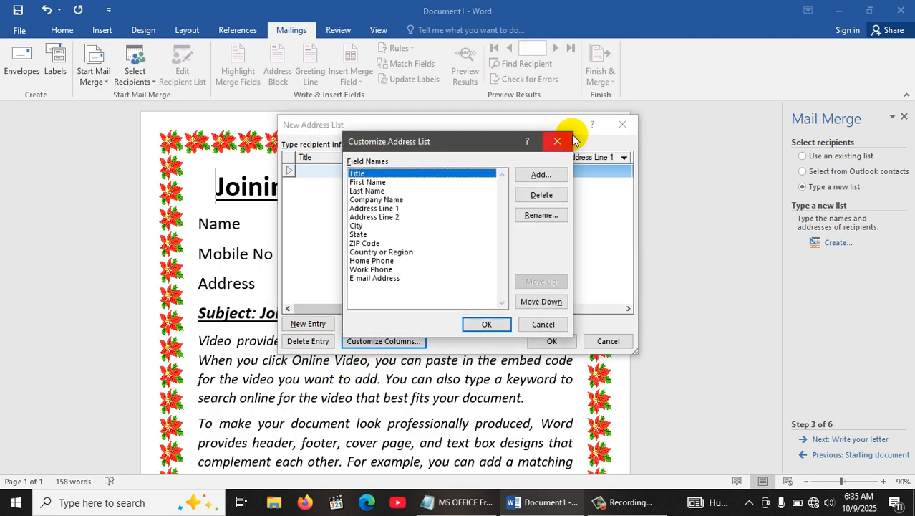
pyautogui.click(541, 195)
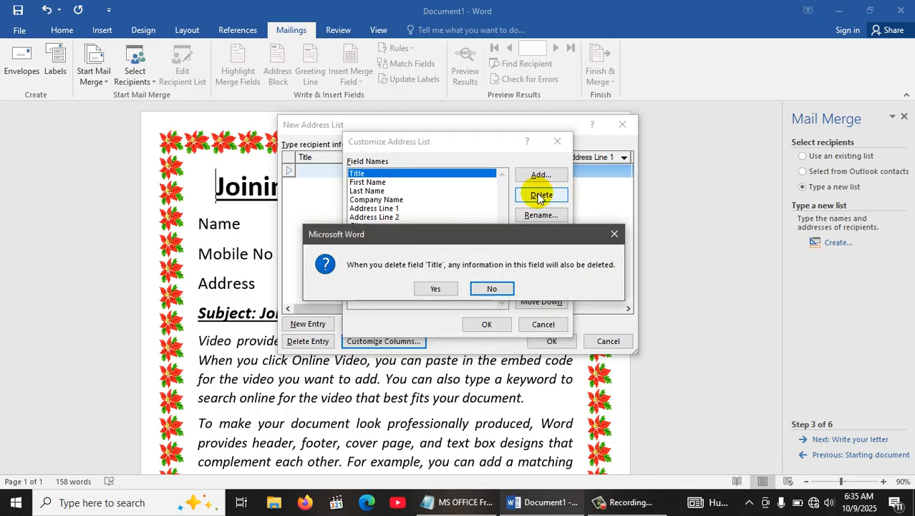
pyautogui.press('y')
pyautogui.click(540, 199)
pyautogui.press('y')
pyautogui.click(540, 199)
pyautogui.press('y')
pyautogui.click(540, 199)
pyautogui.press('y')
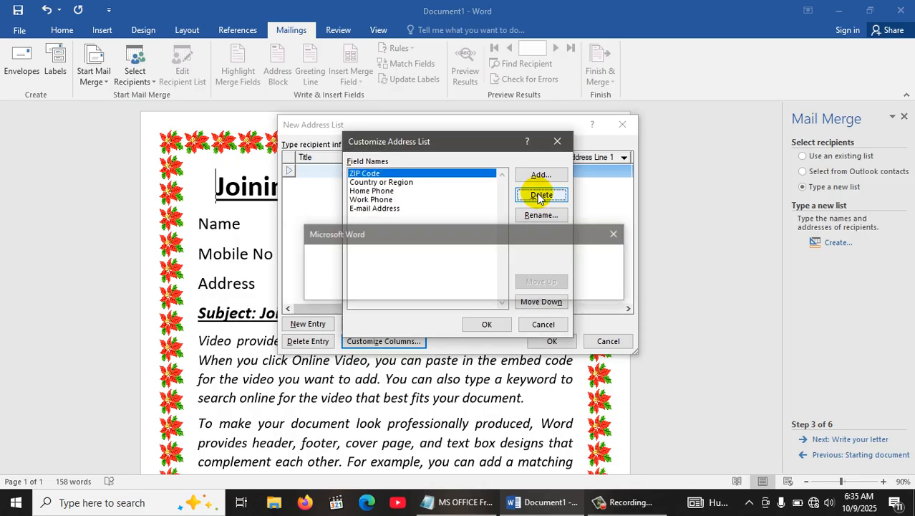
pyautogui.click(540, 199)
pyautogui.press('y')
pyautogui.press('y')
pyautogui.click(540, 199)
pyautogui.press('y')
pyautogui.click(540, 199)
pyautogui.press('y')
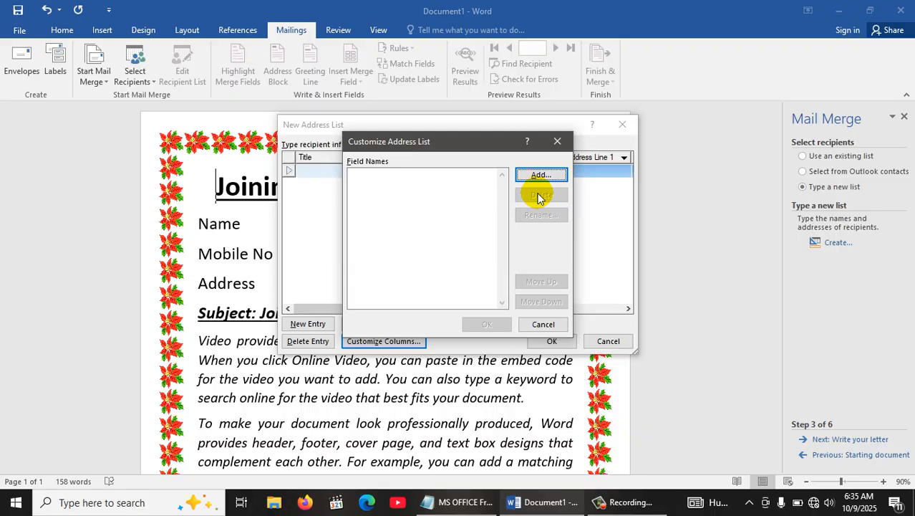
# Step: Add the fields "Name", "Mobile NO" and "Address" to the address list and accept the customized columns
pyautogui.press('Return')
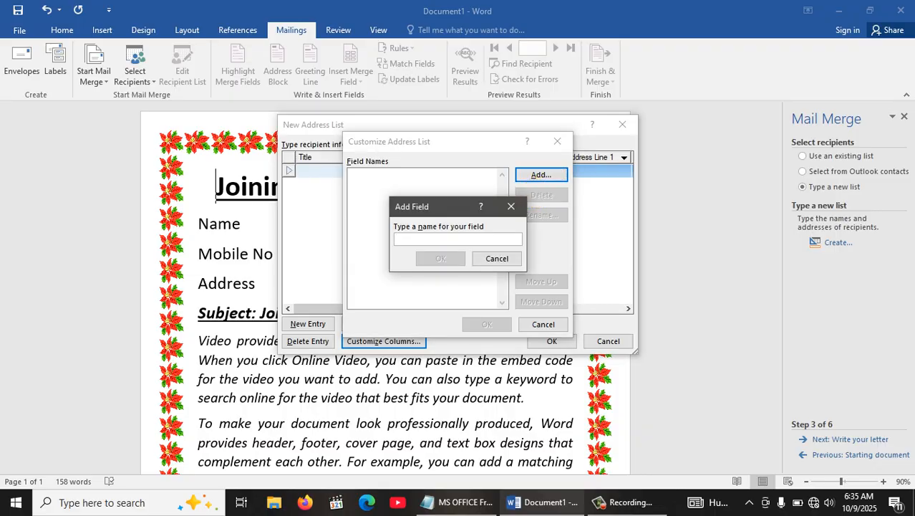
pyautogui.write('Name')
pyautogui.press('Return')
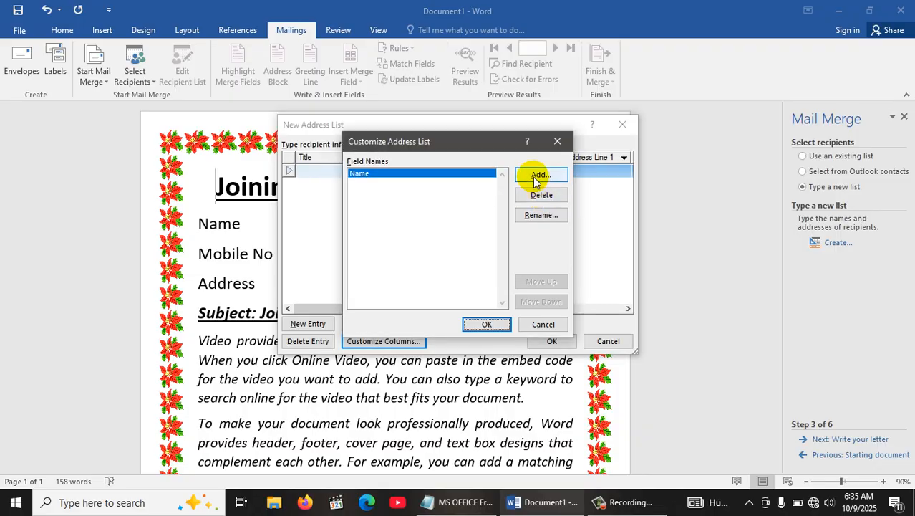
pyautogui.click(537, 175)
pyautogui.write('Mobile NO')
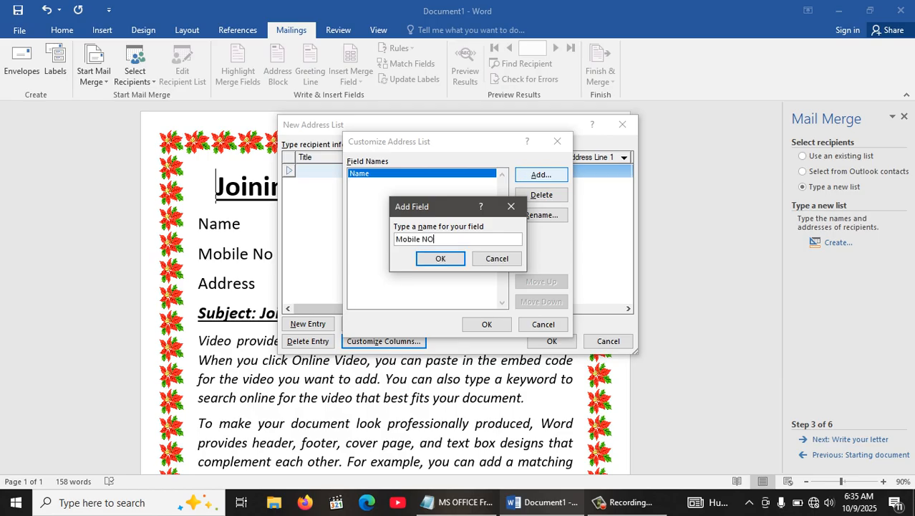
pyautogui.press('Return')
pyautogui.click(538, 176)
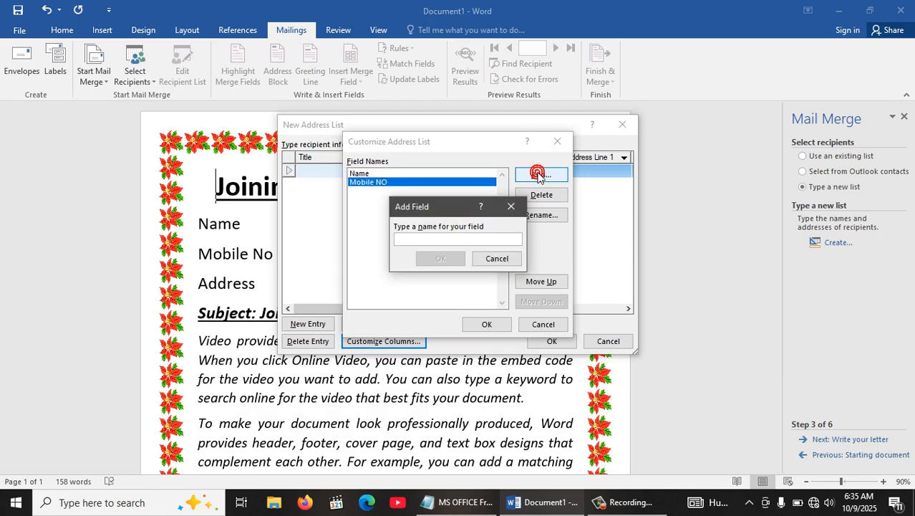
pyautogui.write('Aed')
pyautogui.write('ress')
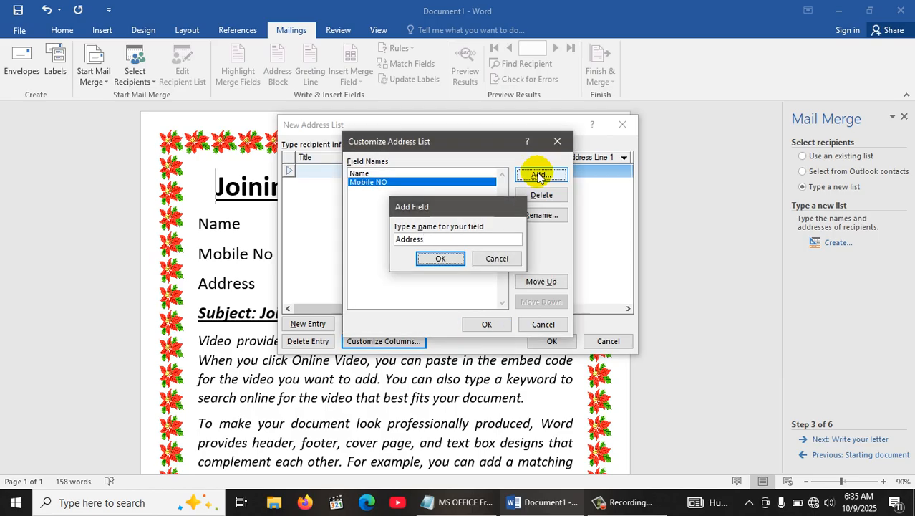
pyautogui.press('Return')
pyautogui.press('Return')
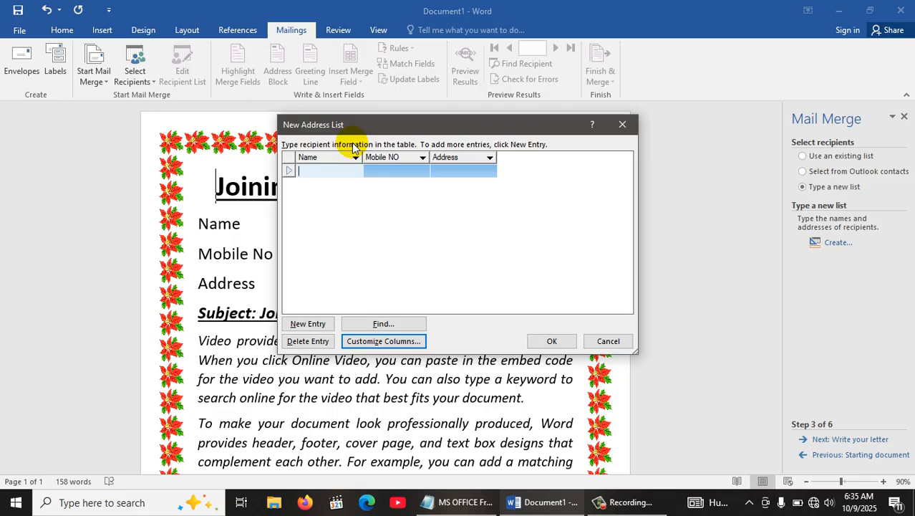
# Step: Fill in the first recipient's name and mobile number, with Peshawar as the address
pyautogui.write('Ali')
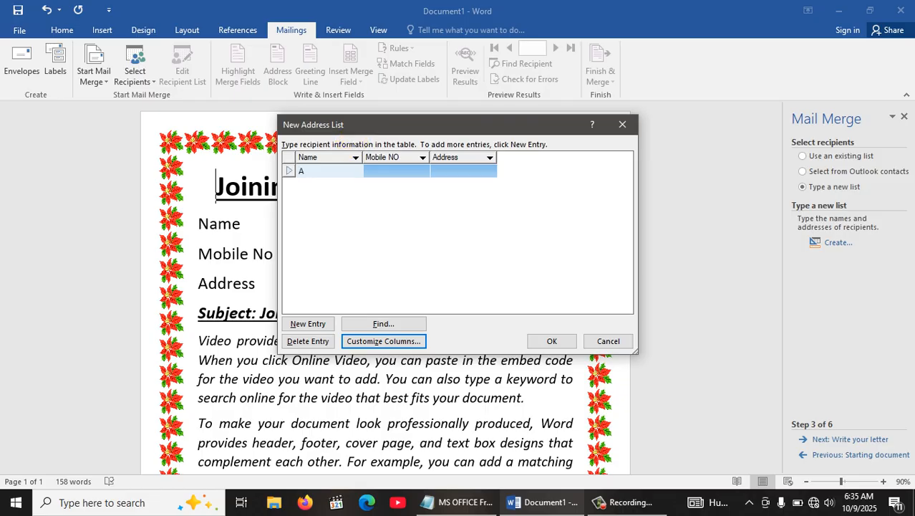
pyautogui.press('Tab')
pyautogui.write('11111')
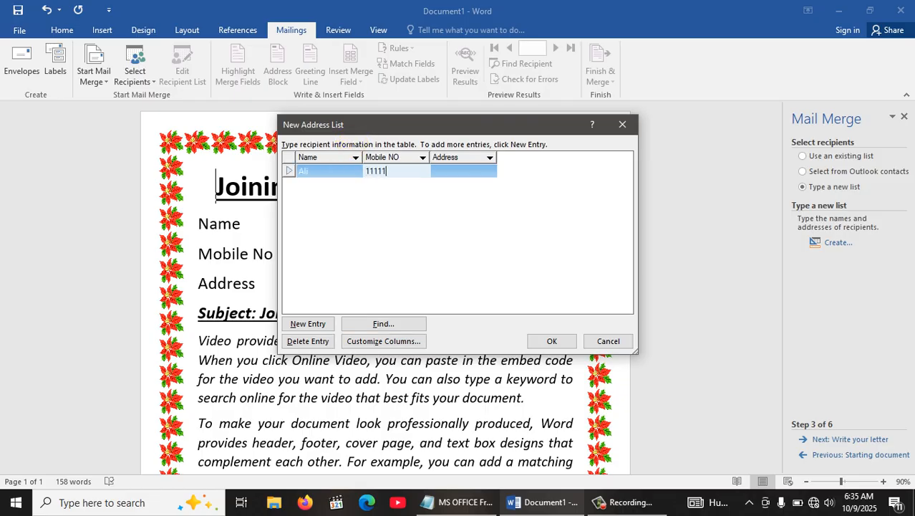
pyautogui.write('11')
pyautogui.press('Tab')
pyautogui.write('A')
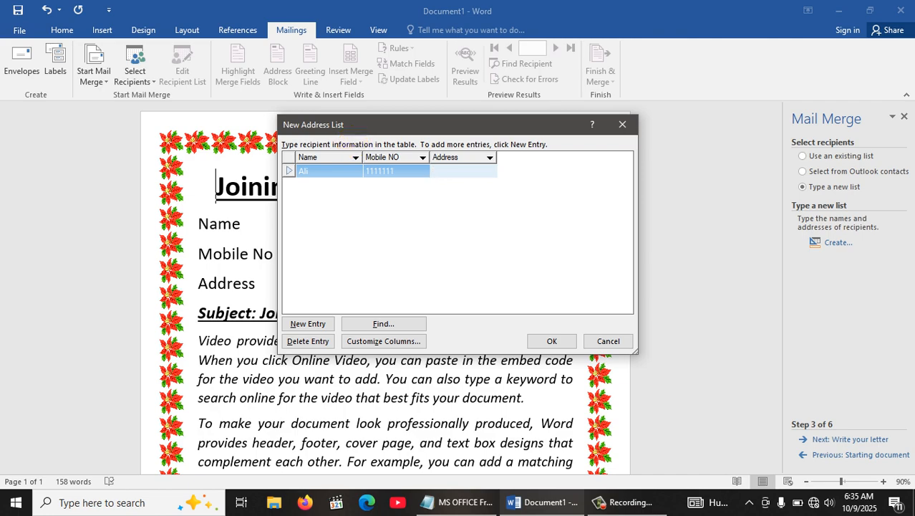
pyautogui.write('eshawar')
pyautogui.press('Tab')
# Step: Fill in the second recipient's name and mobile number, with Mardan as the address
pyautogui.write('Mush')
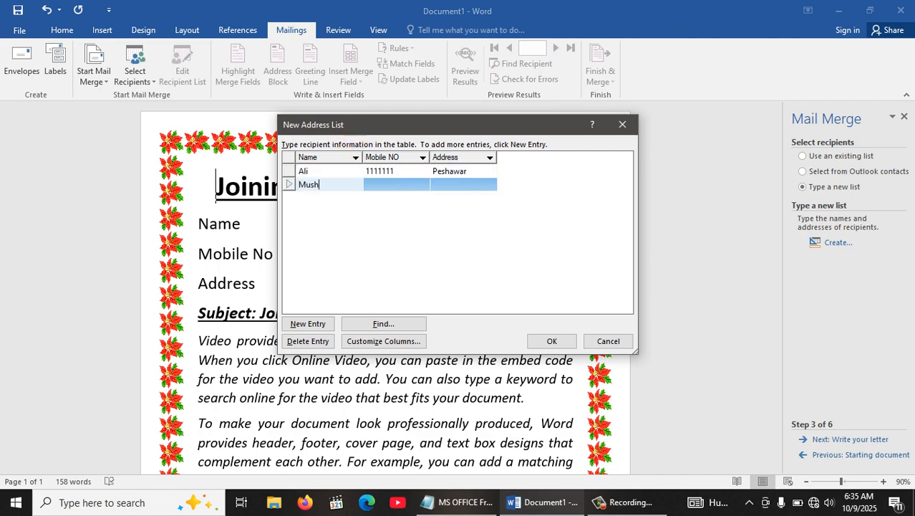
pyautogui.write('arraf')
pyautogui.press('Tab')
pyautogui.write('2')
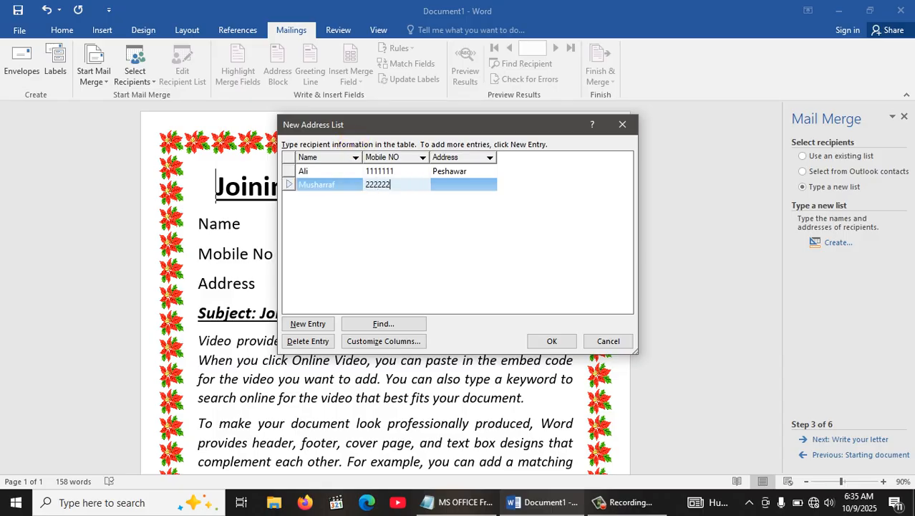
pyautogui.press('Tab')
pyautogui.write('Mardan')
pyautogui.press('Tab')
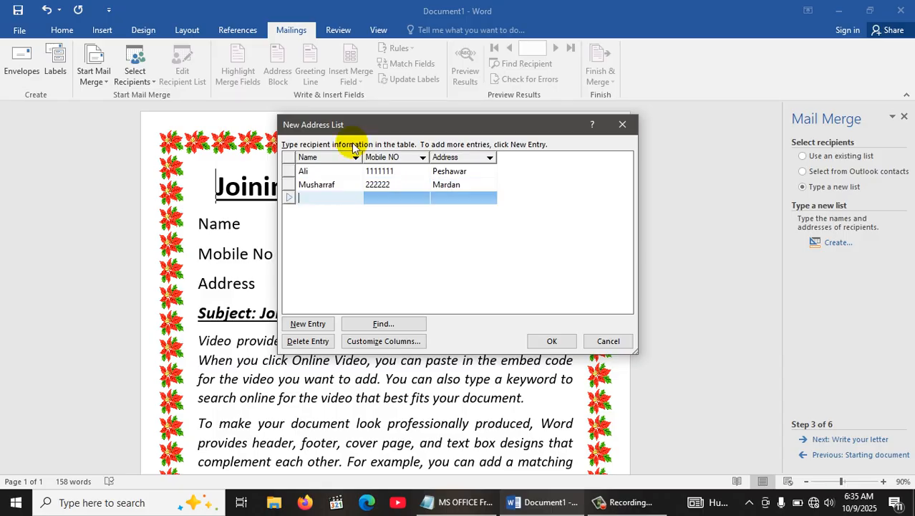
# Step: Fill in the third recipient's name and mobile number, with Karachi as the address
pyautogui.write('Rizwan')
pyautogui.press('Tab')
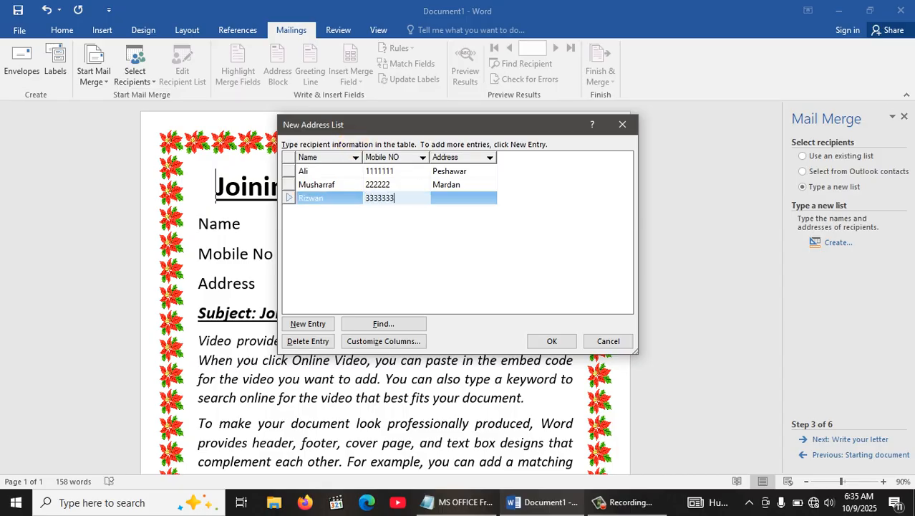
pyautogui.press('Tab')
pyautogui.write('Karc')
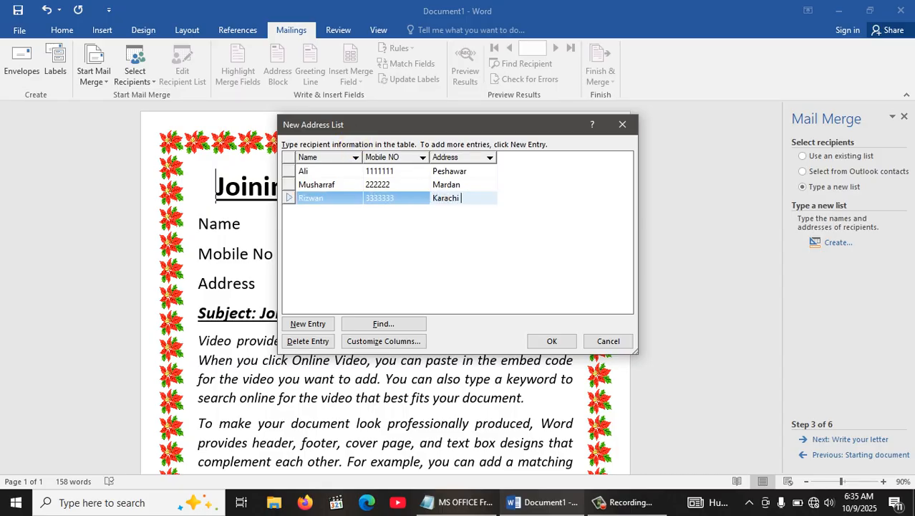
pyautogui.press('Tab')
# Step: Fill in the fourth recipient's name and mobile number, with Lahore as the address
pyautogui.write('Fahad')
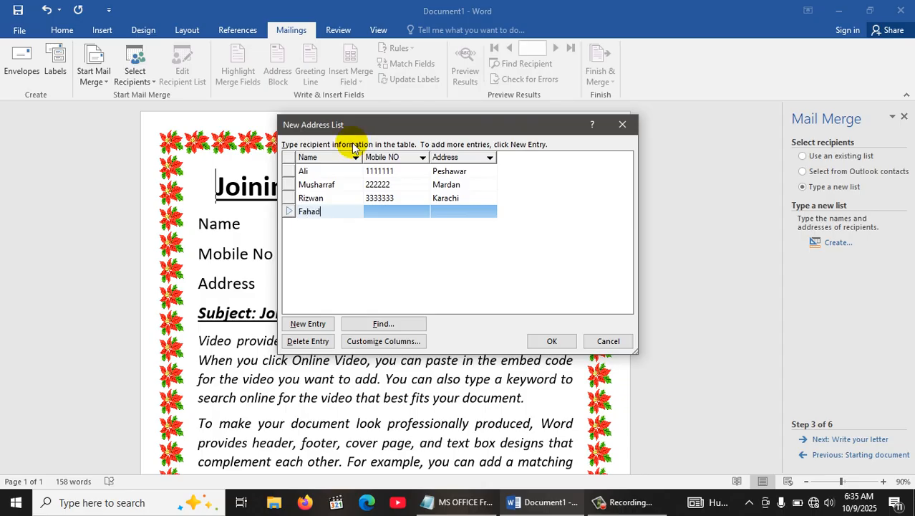
pyautogui.press('Tab')
pyautogui.write('54')
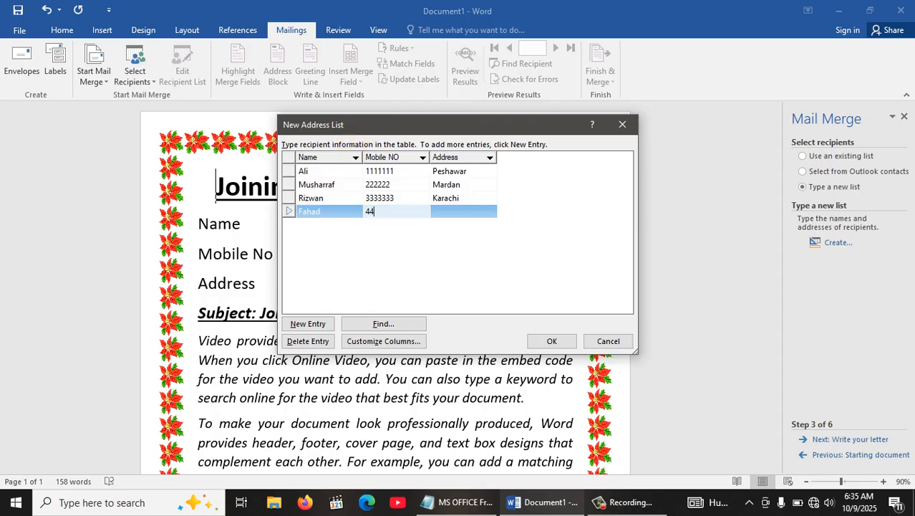
pyautogui.write('44444')
pyautogui.press('Tab')
pyautogui.write('La')
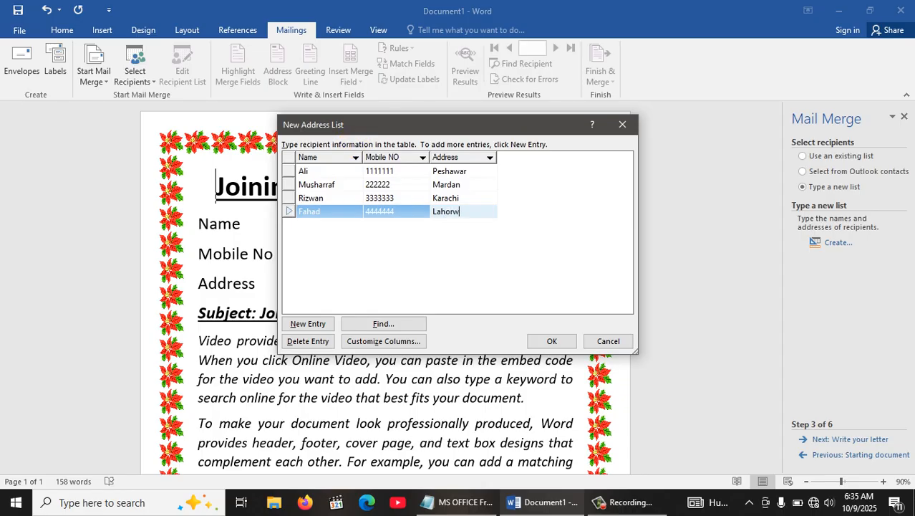
pyautogui.write('hore')
# Step: Fill in the fifth recipient's name and mobile number, with Peshawar as the address
pyautogui.press('Tab')
pyautogui.write('Qasim')
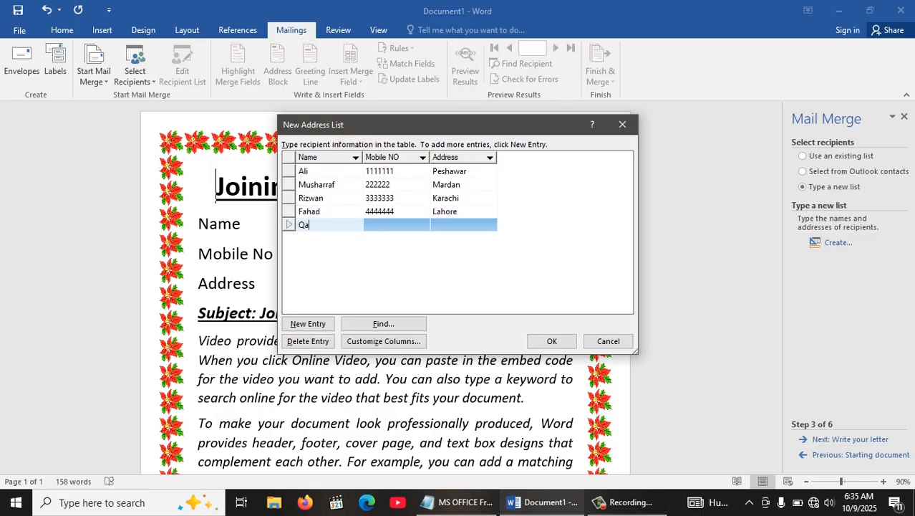
pyautogui.press('Tab')
pyautogui.write('555555')
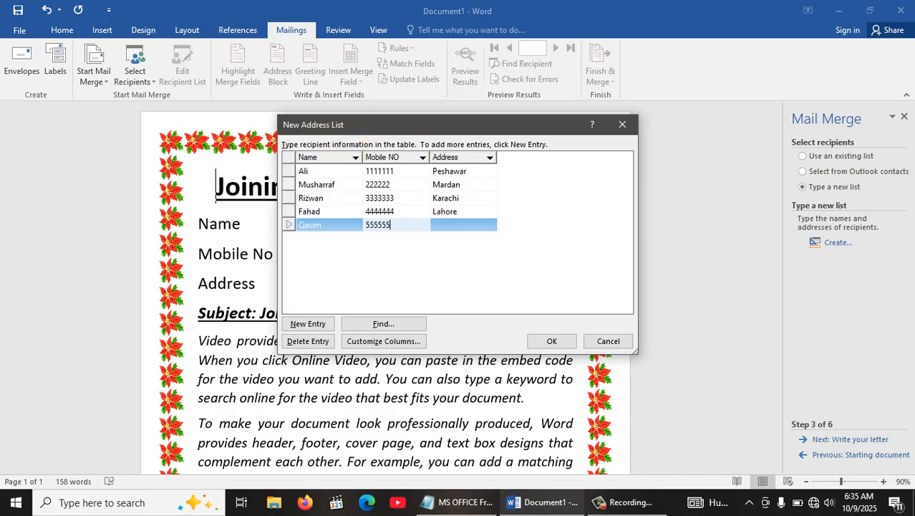
pyautogui.write('5')
pyautogui.press('Tab')
pyautogui.write('Pesha')
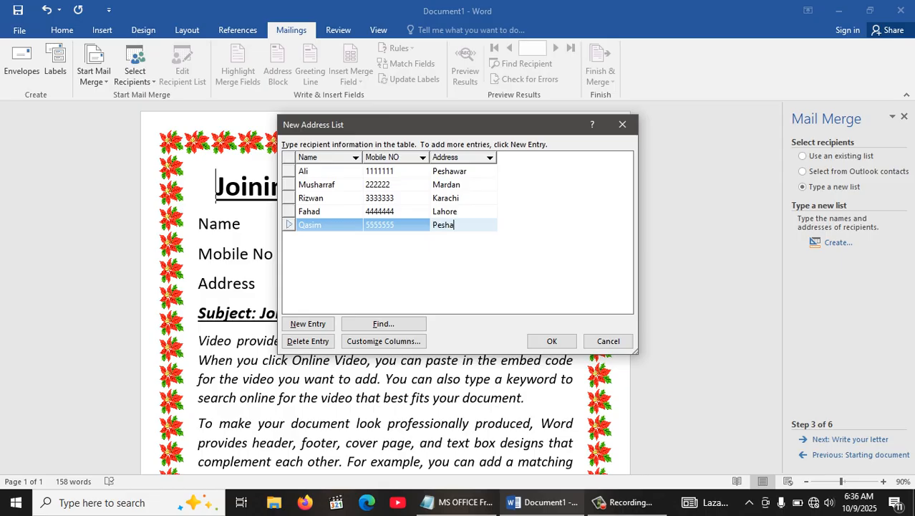
pyautogui.write('war')
pyautogui.press('Tab')
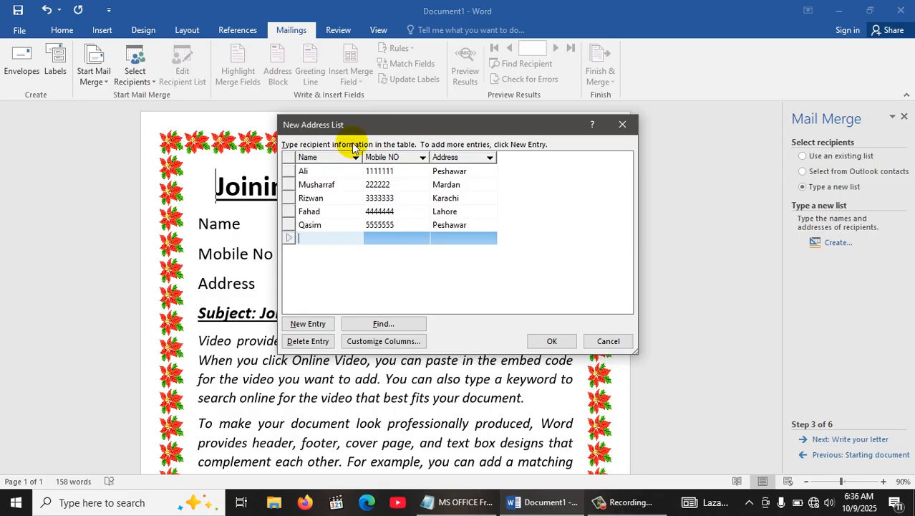
# Step: Fill in the sixth recipient's name and mobile number, with Lahore as the address
pyautogui.write('Fatima')
pyautogui.press('Tab')
pyautogui.write('666666')
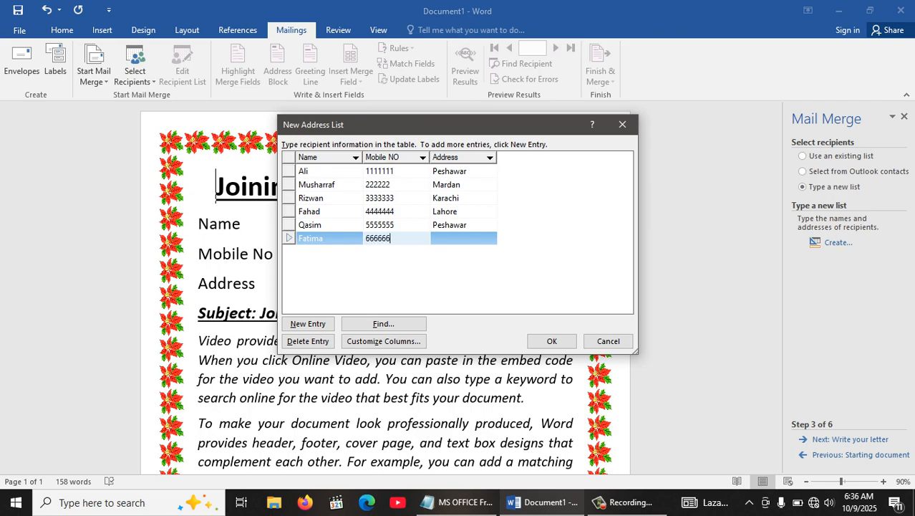
pyautogui.write('6')
pyautogui.press('Tab')
pyautogui.write('L')
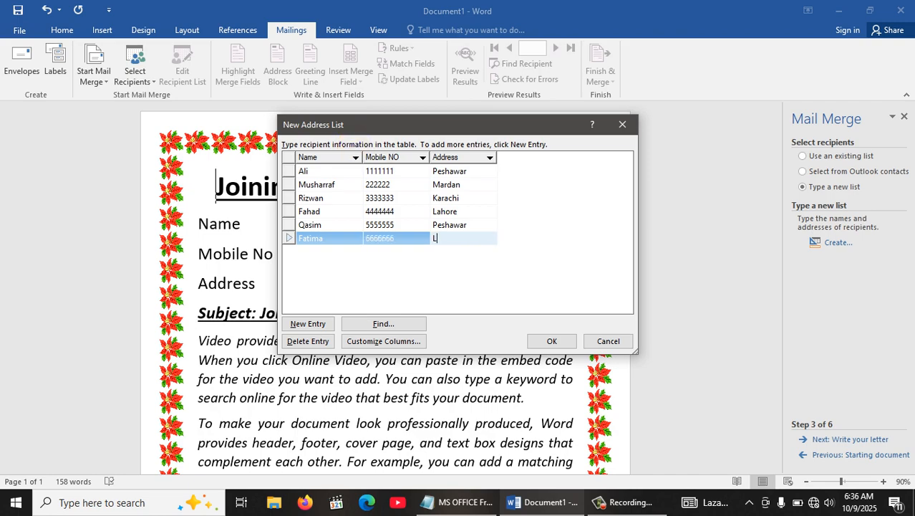
pyautogui.write('ahore')
pyautogui.press('Tab')
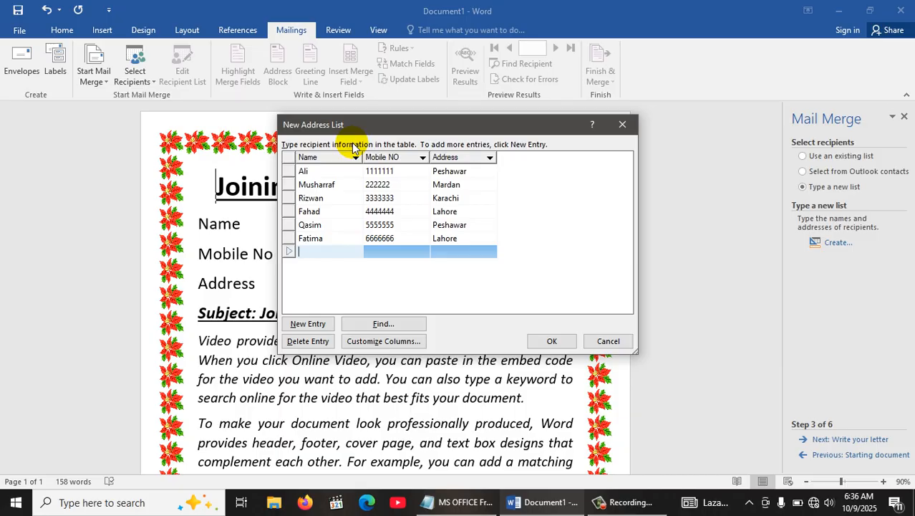
# Step: Fill in the seventh recipient's name and mobile number, with Karachi as the address
pyautogui.write('Sara')
pyautogui.press('Tab')
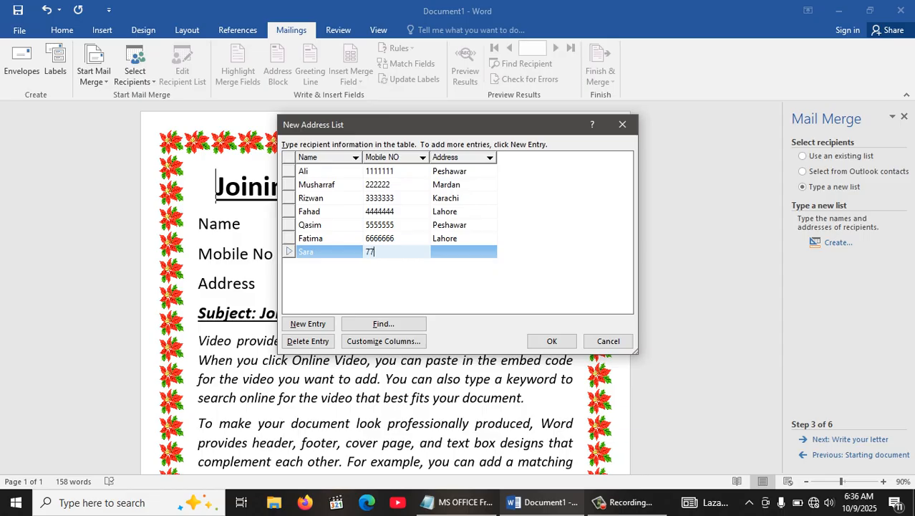
pyautogui.press('Tab')
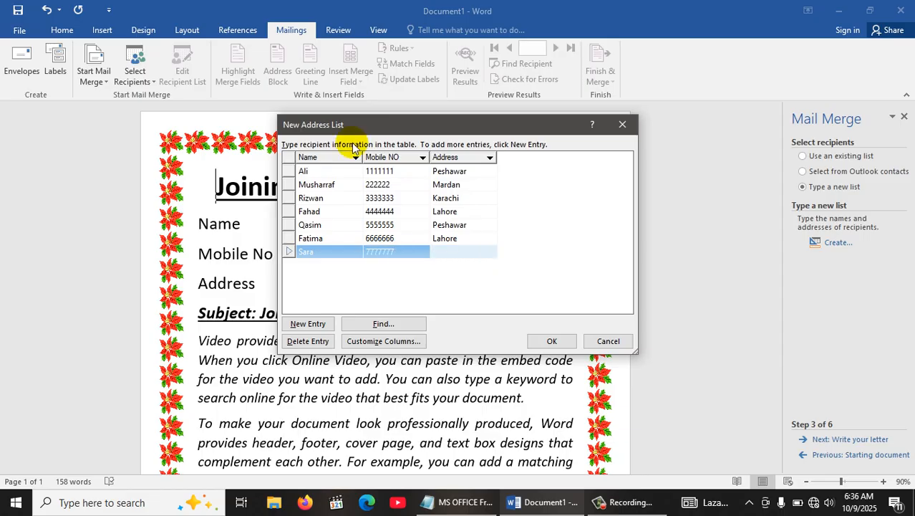
pyautogui.write('Karchi')
pyautogui.press('BackSpace')
pyautogui.press('BackSpace')
pyautogui.press('BackSpace')
pyautogui.press('BackSpace')
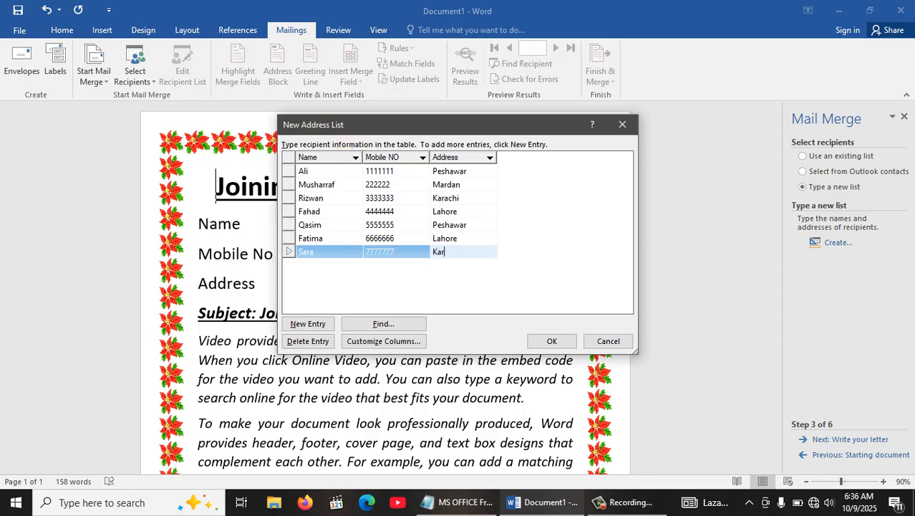
pyautogui.write('radch')
pyautogui.press('BackSpace')
pyautogui.write('chi')
pyautogui.press('Tab')
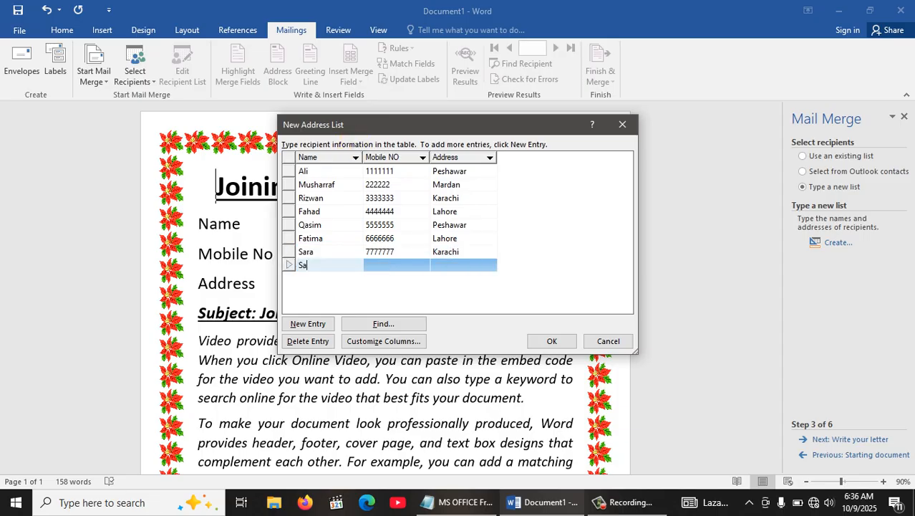
# Step: Fill in the eighth recipient's name and mobile number, with Peshawar as the address
pyautogui.press('Tab')
pyautogui.write('88')
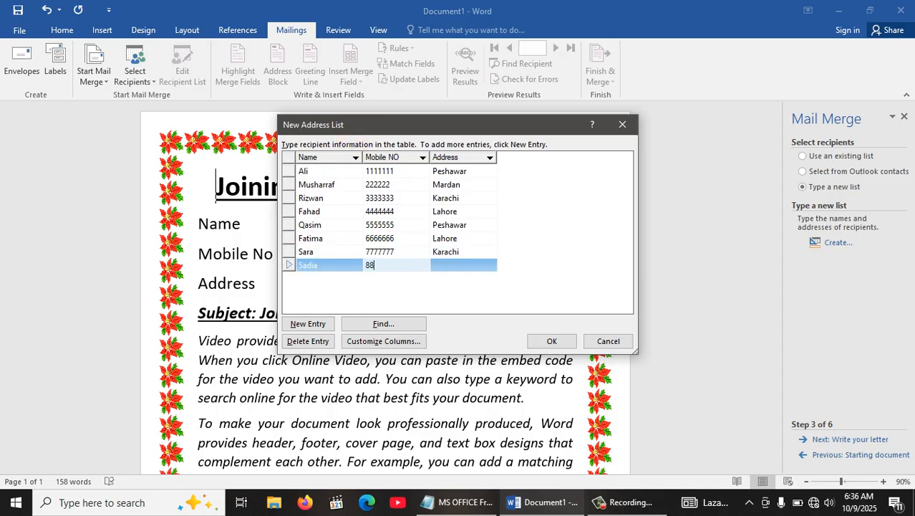
pyautogui.write('88888')
pyautogui.press('Tab')
pyautogui.write('P')
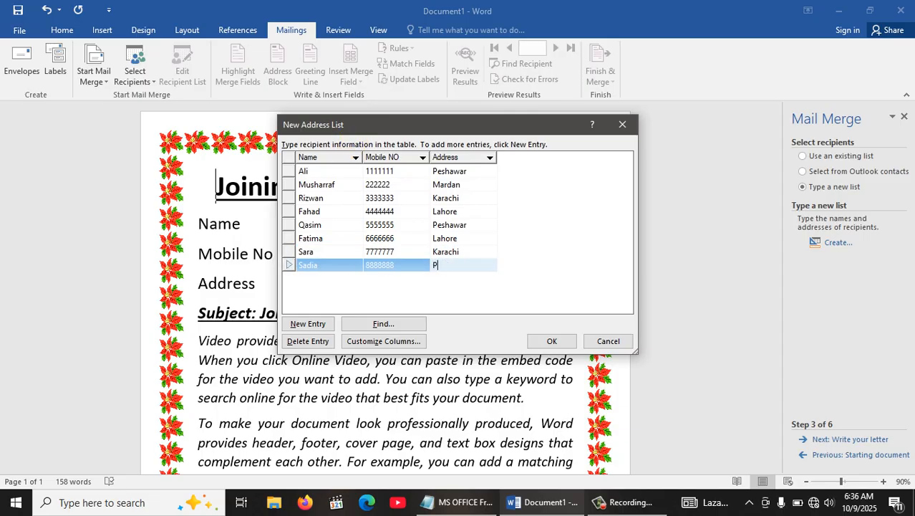
pyautogui.write('eshawar')
pyautogui.press('Tab')
# Step: Fill in the ninth recipient's name and mobile number, with Qazi Abad as the address
pyautogui.write('Huma')
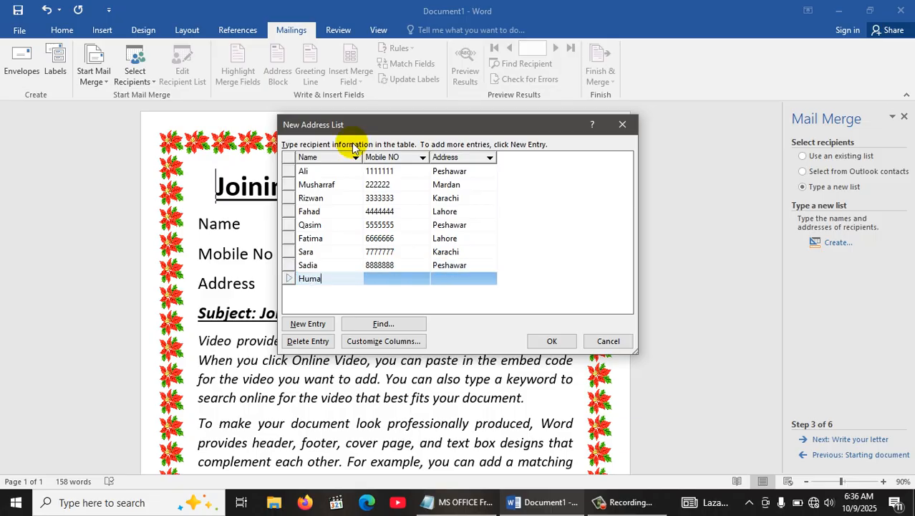
pyautogui.press('Tab')
pyautogui.write('9')
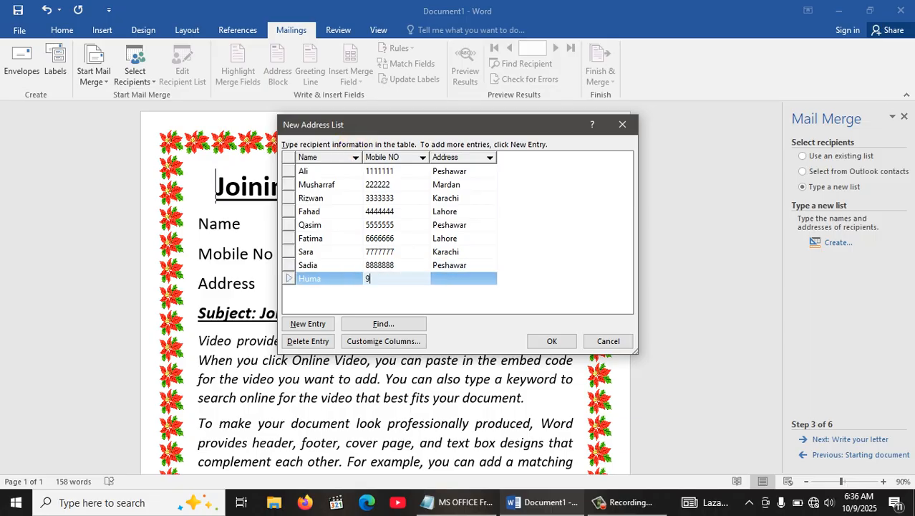
pyautogui.write('99999099')
pyautogui.press('BackSpace')
pyautogui.press('BackSpace')
pyautogui.press('BackSpace')
pyautogui.press('Tab')
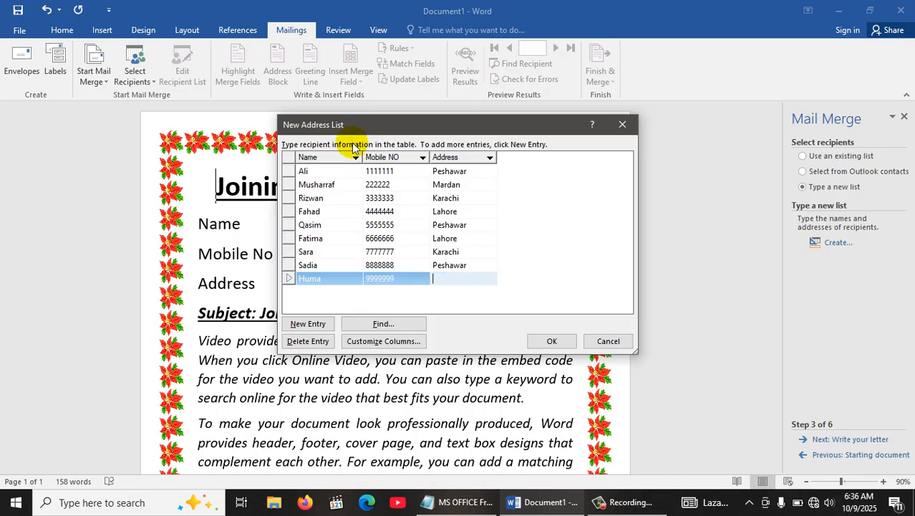
pyautogui.write('P')
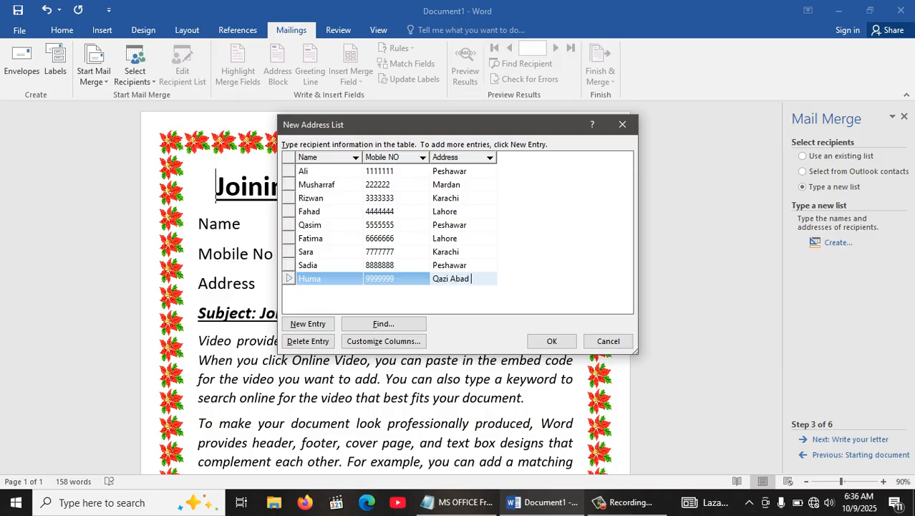
pyautogui.press('Tab')
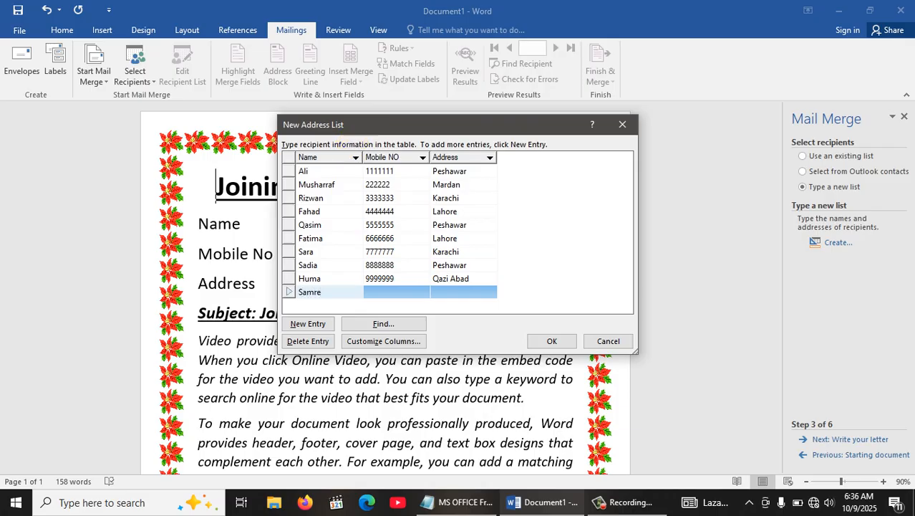
# Step: Fill in the tenth recipient's name and mobile number, with Swat as the address
pyautogui.press('Tab')
pyautogui.write('10')
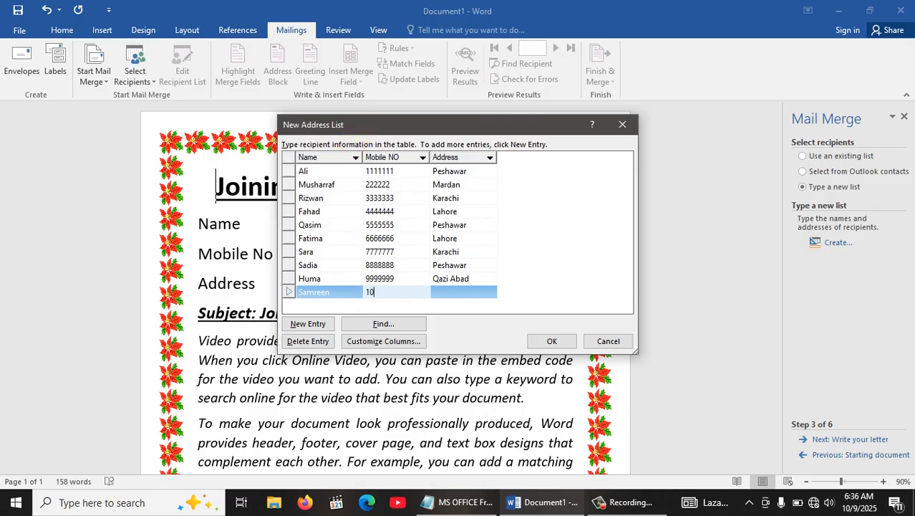
pyautogui.hotkey('shift', 'Tab')
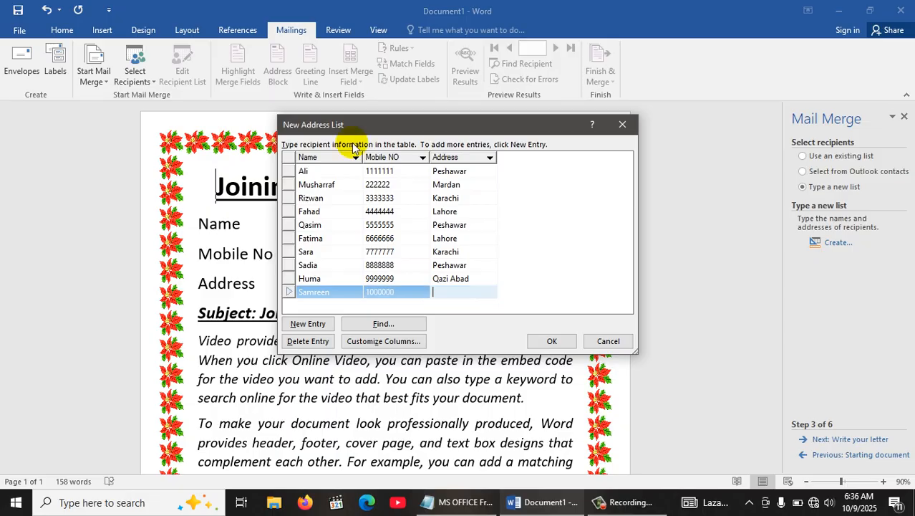
pyautogui.press('Tab')
pyautogui.write('Ssw')
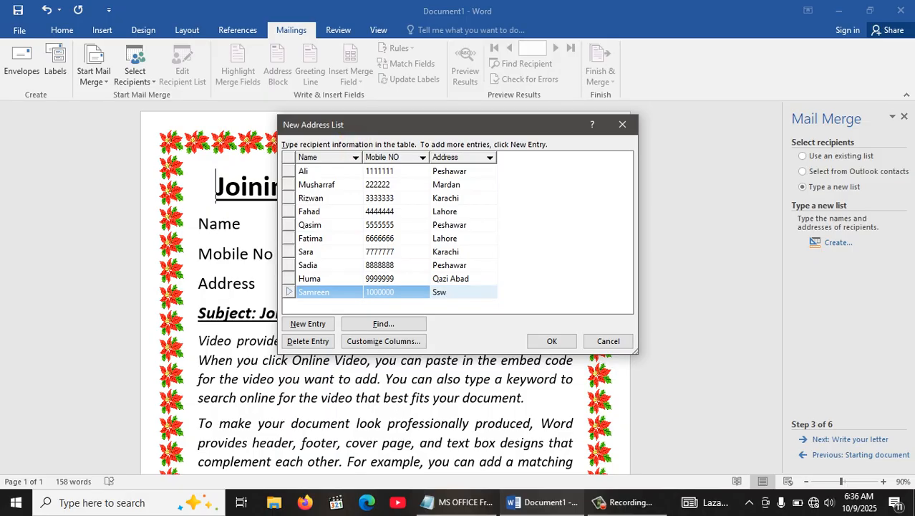
pyautogui.press('BackSpace')
pyautogui.press('BackSpace')
pyautogui.write('wat')
# Step: Finish the address list and save it as list in the My Data Sources folder
pyautogui.click(421, 197)
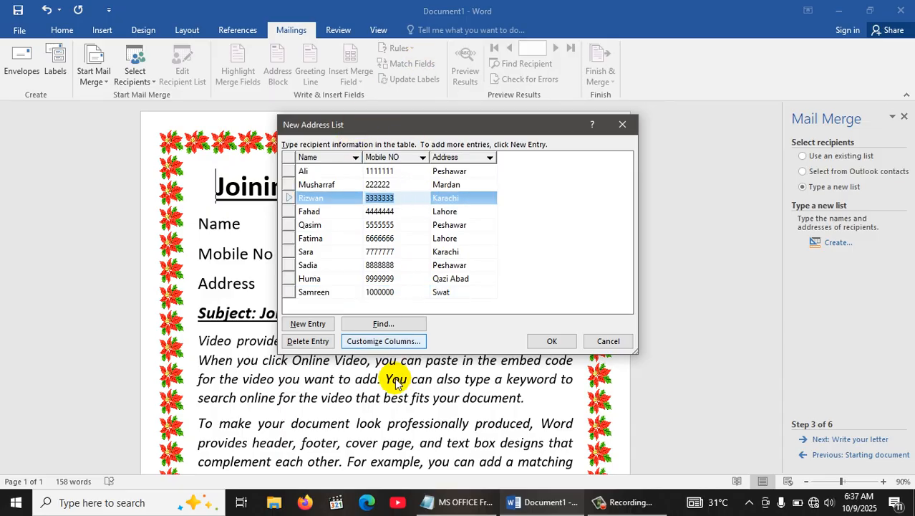
pyautogui.click(398, 265)
pyautogui.click(551, 340)
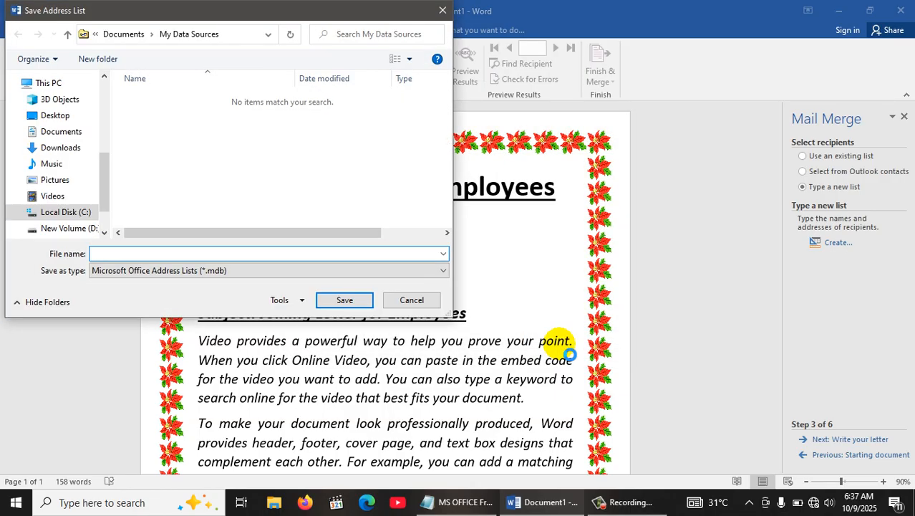
pyautogui.write('ist')
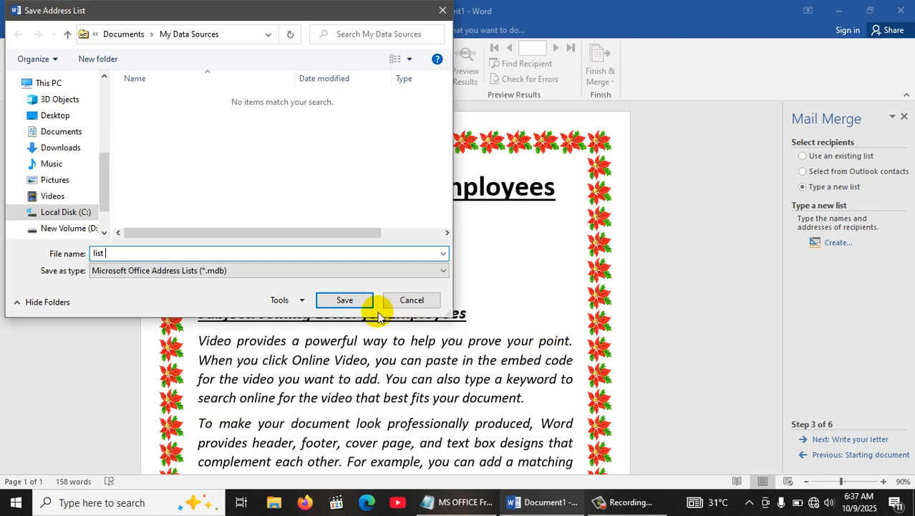
pyautogui.click(344, 300)
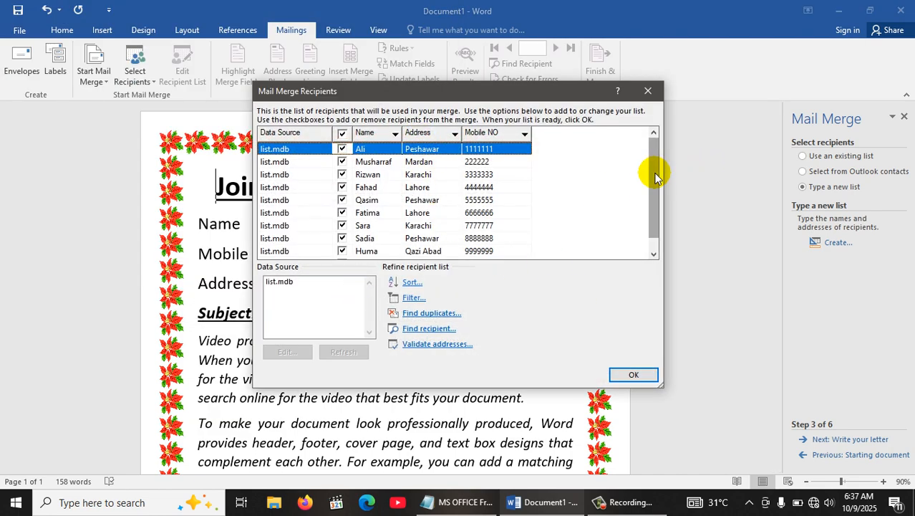
# Step: Accept all recipients in the merge list and advance the wizard to writing the letter
pyautogui.moveTo(656, 174); pyautogui.dragTo(648, 213)
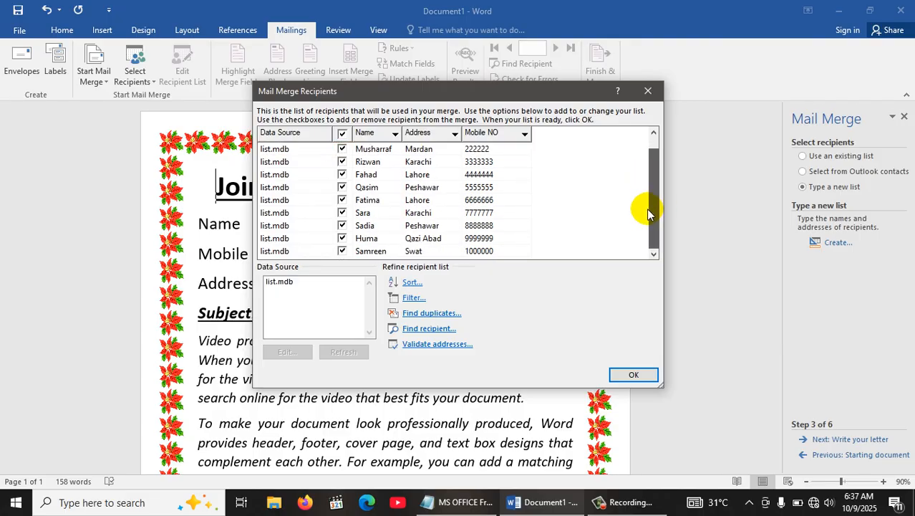
pyautogui.click(634, 375)
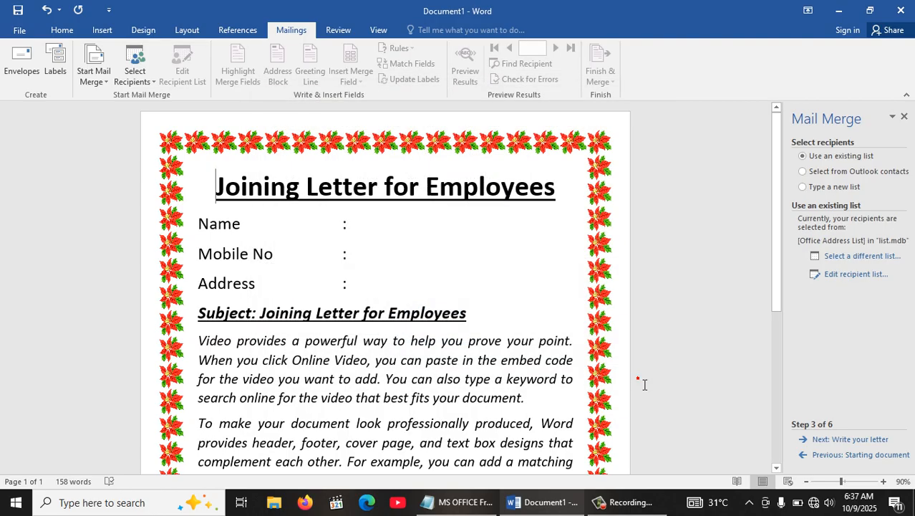
pyautogui.click(851, 440)
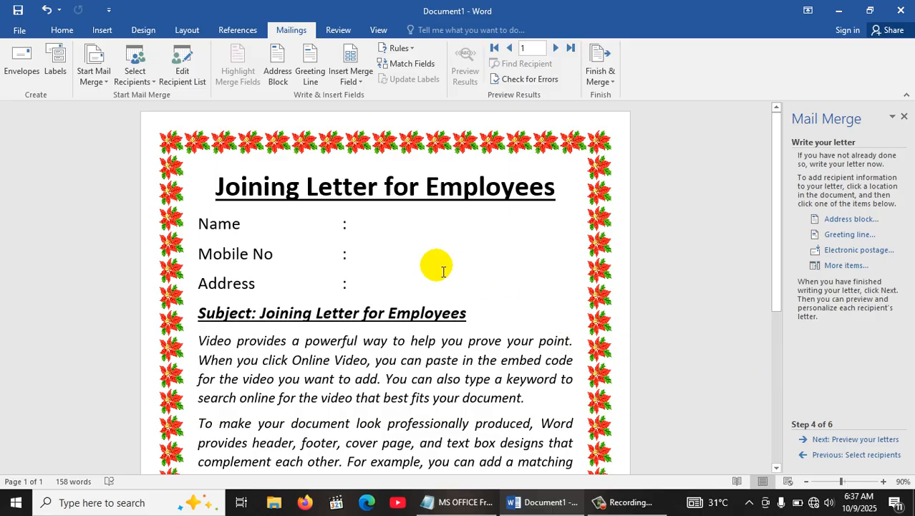
# Step: Place the insertion point after the colon on the Name line and add a tab space
pyautogui.click(392, 230)
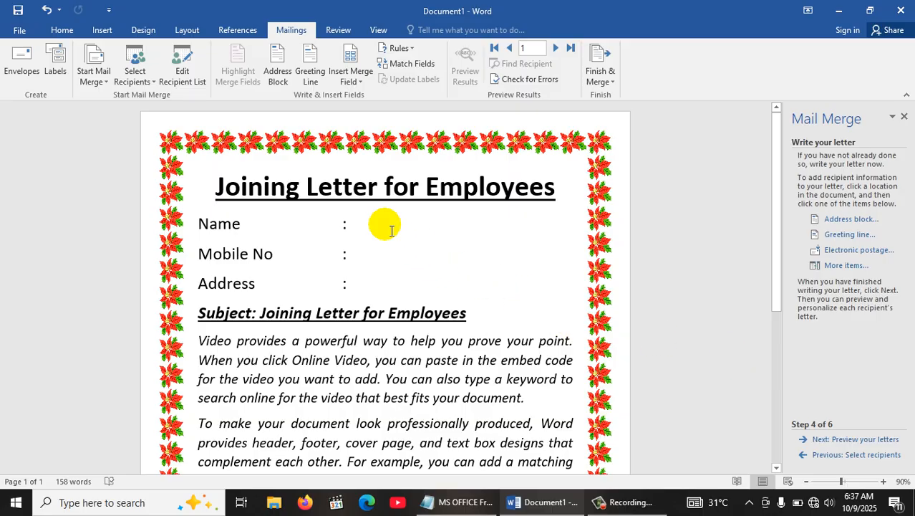
pyautogui.press('Tab')
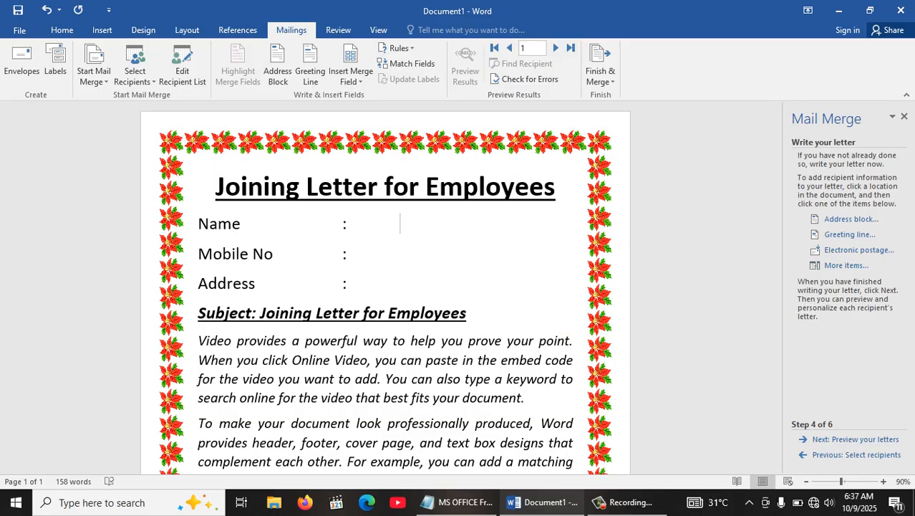
# Step: Look at the Address Block and Greeting Line options without inserting either into the letter
pyautogui.click(844, 222)
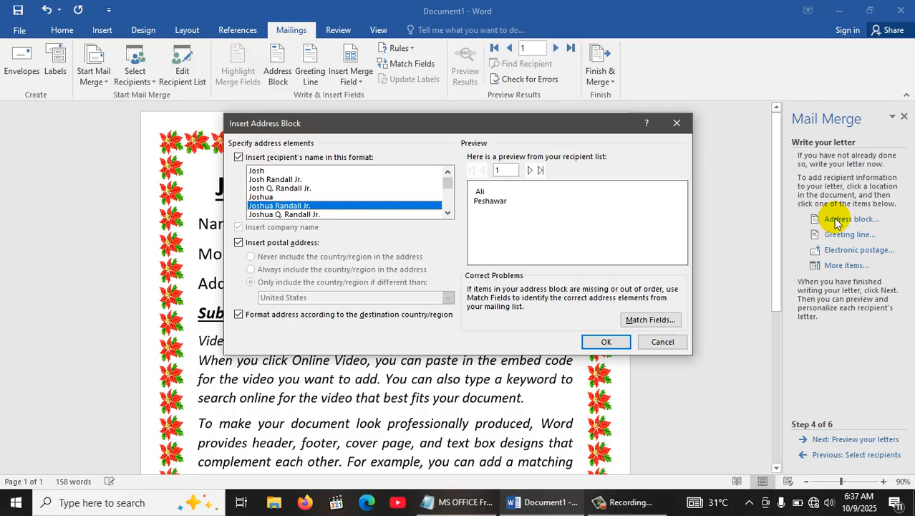
pyautogui.click(676, 122)
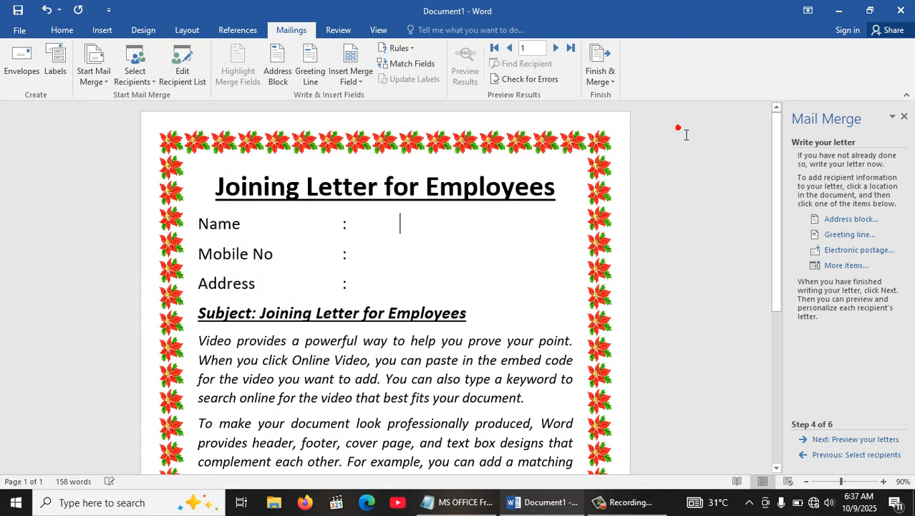
pyautogui.click(835, 237)
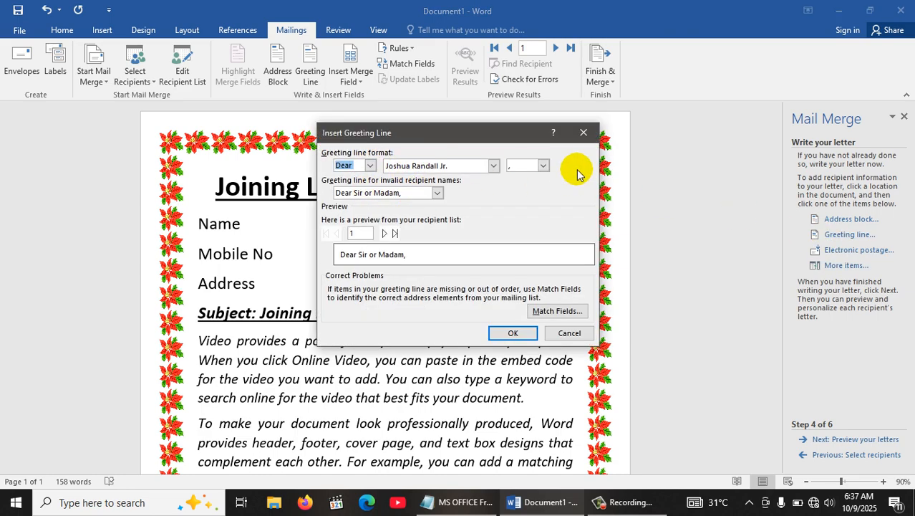
pyautogui.click(583, 133)
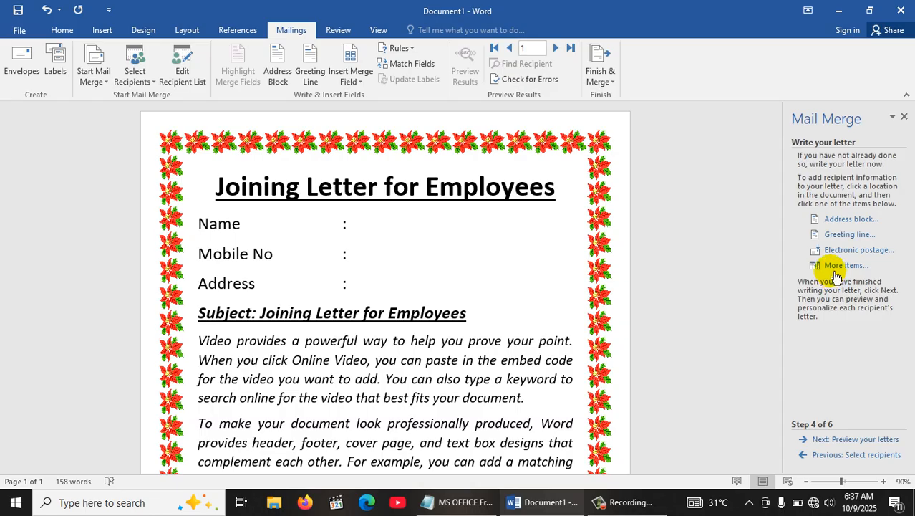
# Step: Insert the Name merge field after the colon on the Name line
pyautogui.click(835, 269)
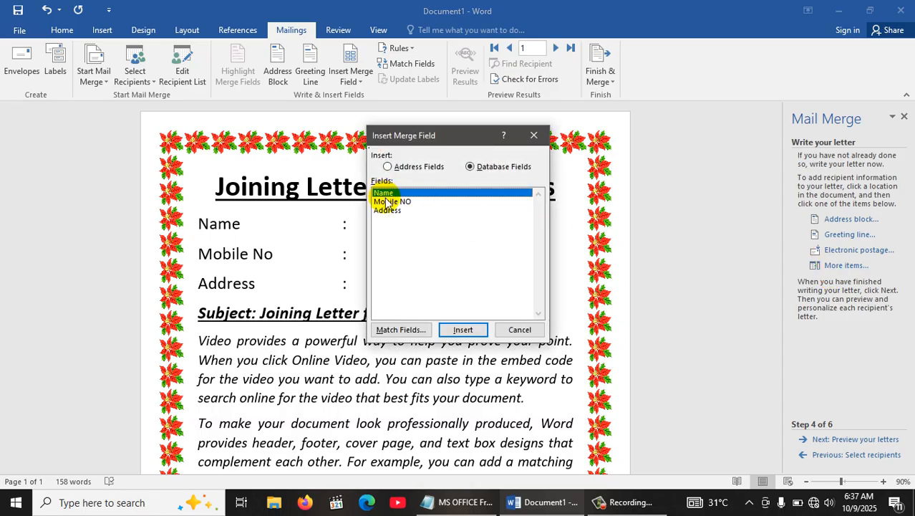
pyautogui.click(462, 329)
pyautogui.click(520, 330)
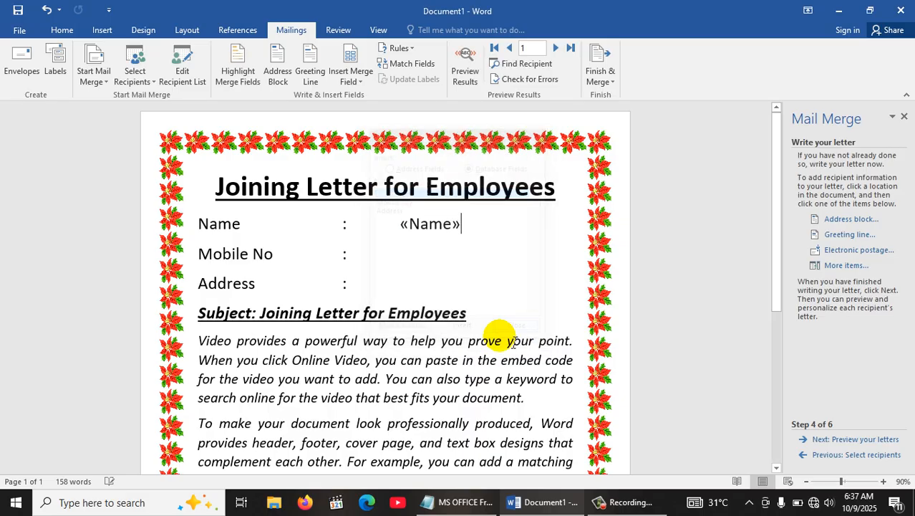
# Step: Add a tab space after the colon on the Mobile No line and insert the Mobile NO merge field there
pyautogui.press('Tab')
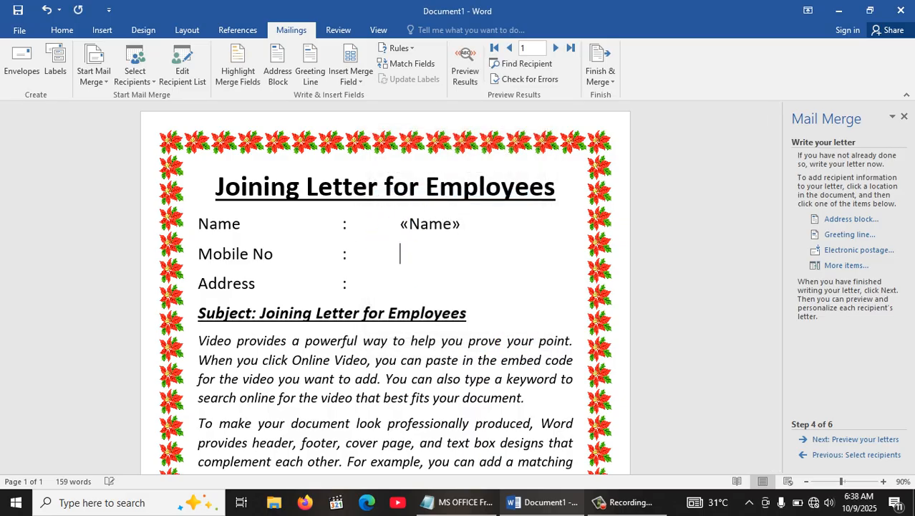
pyautogui.click(845, 264)
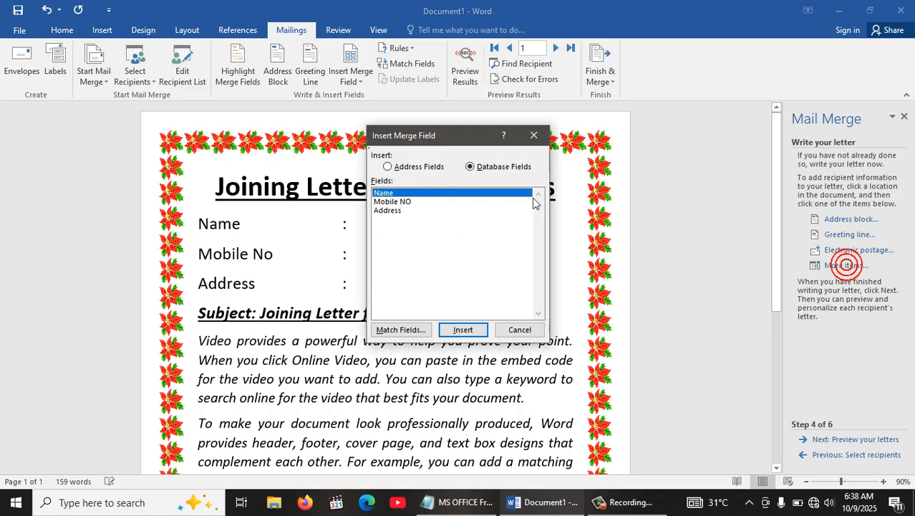
pyautogui.click(382, 202)
pyautogui.click(463, 329)
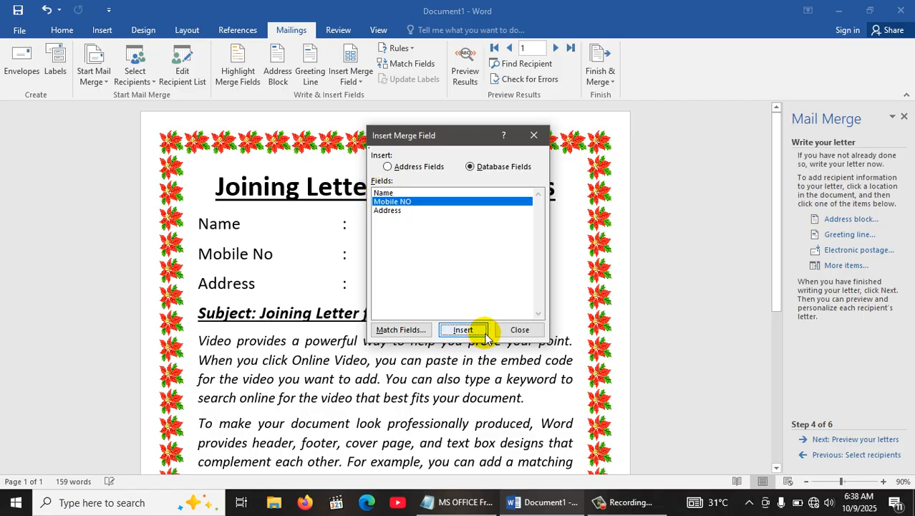
pyautogui.click(521, 331)
# Step: Add tab spacing after the colon on the Address line and insert the Address merge field there
pyautogui.tripleClick(360, 290)
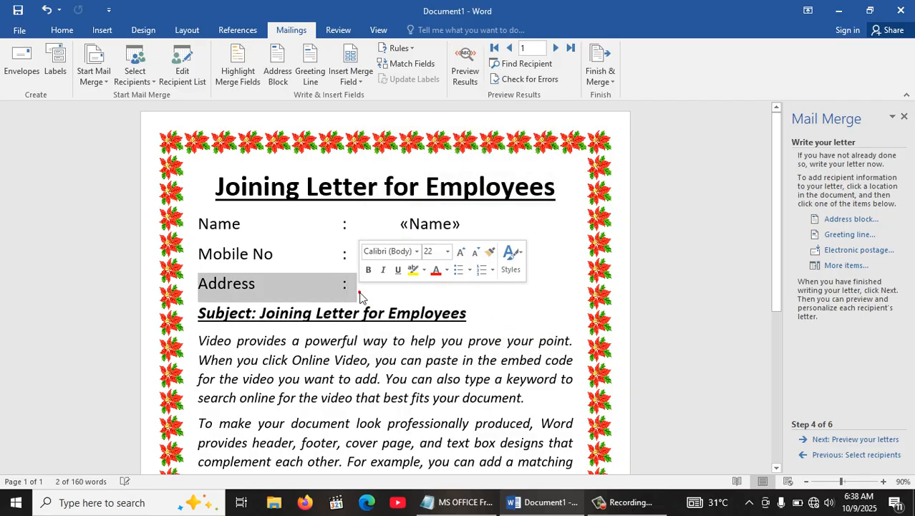
pyautogui.click(361, 291)
pyautogui.press('Tab')
pyautogui.press('Tab')
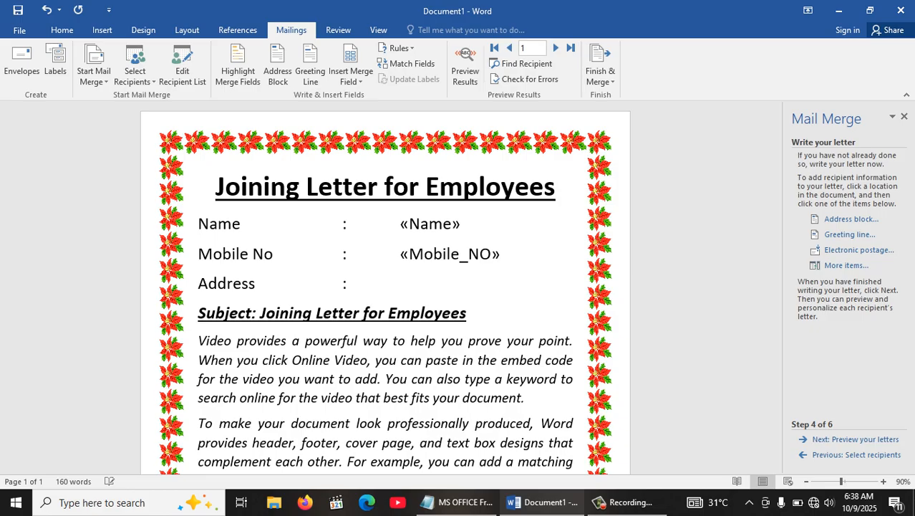
pyautogui.click(845, 265)
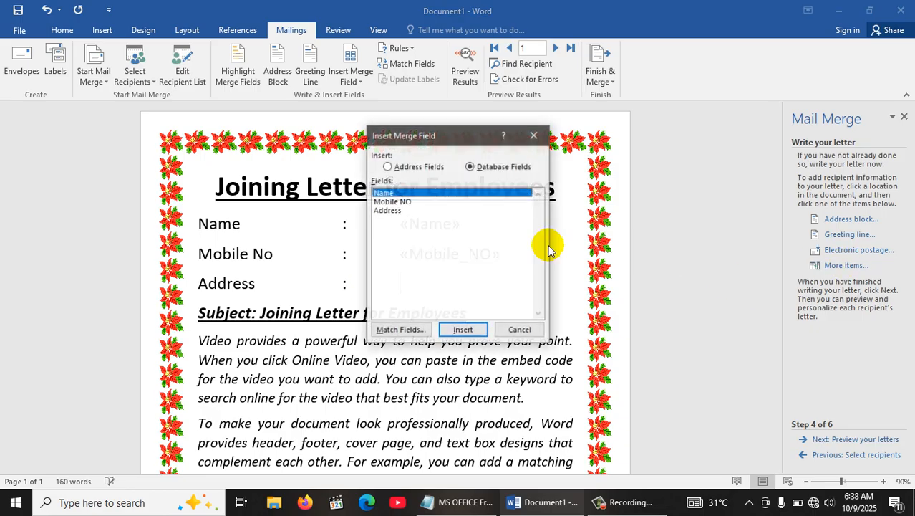
pyautogui.doubleClick(394, 202)
pyautogui.click(398, 209)
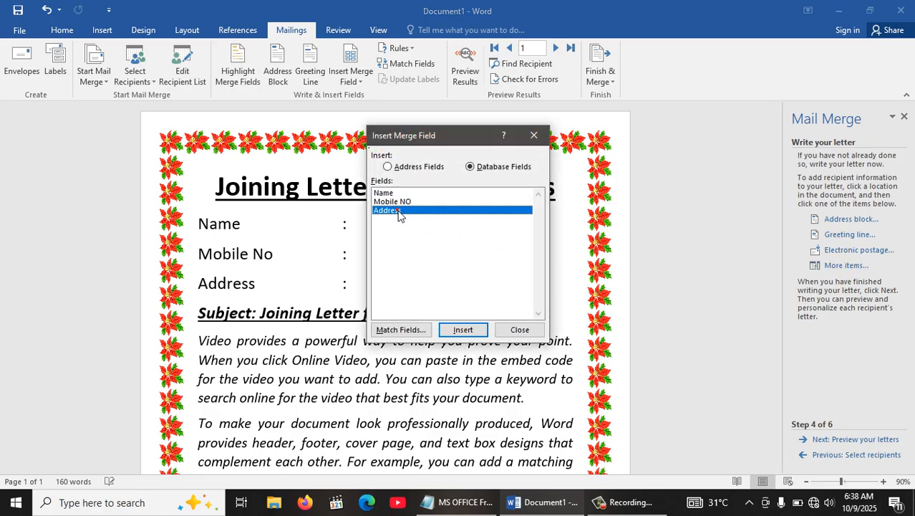
pyautogui.click(464, 330)
pyautogui.click(517, 331)
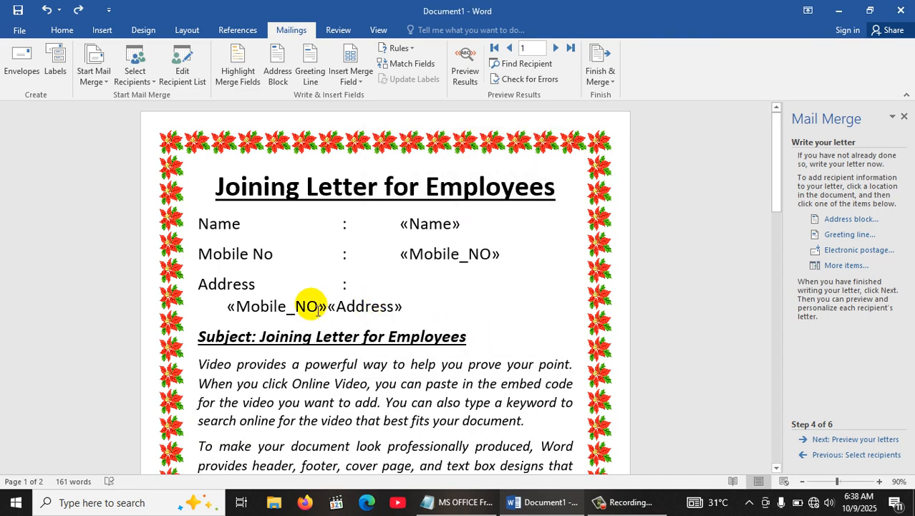
# Step: Delete the stray Mobile_NO field in front of the Address field on the Address line
pyautogui.moveTo(327, 308); pyautogui.dragTo(227, 306)
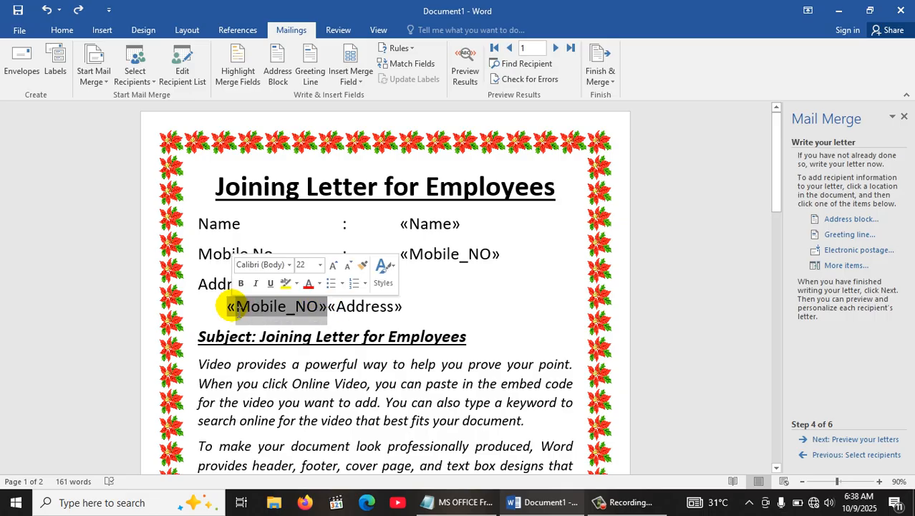
pyautogui.press('Delete')
pyautogui.hotkey('shift', 'Left')
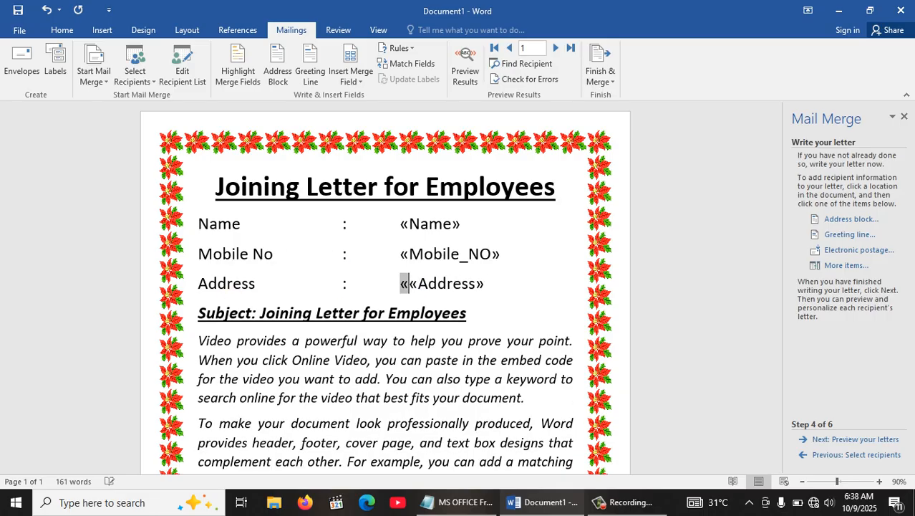
pyautogui.press('Delete')
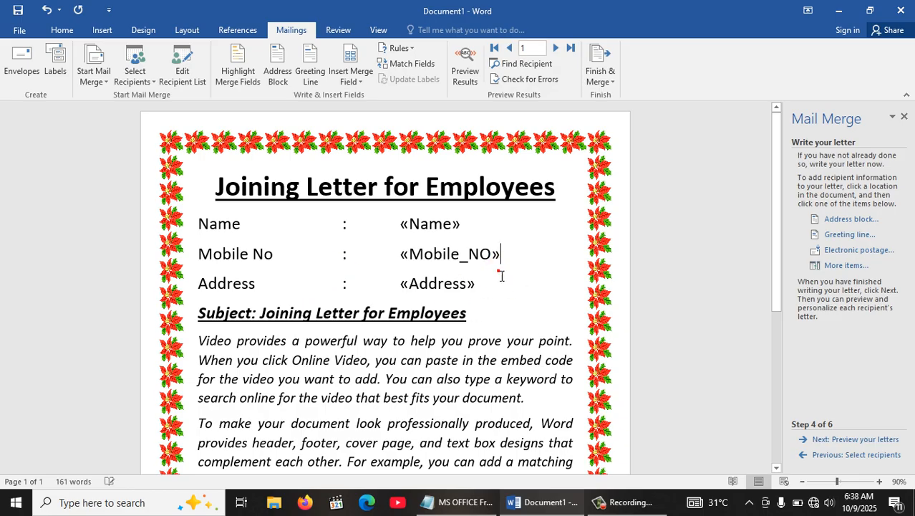
# Step: Advance the wizard to previewing the letters and delete the stray mobile number in front of the city on the Address line
pyautogui.click(863, 440)
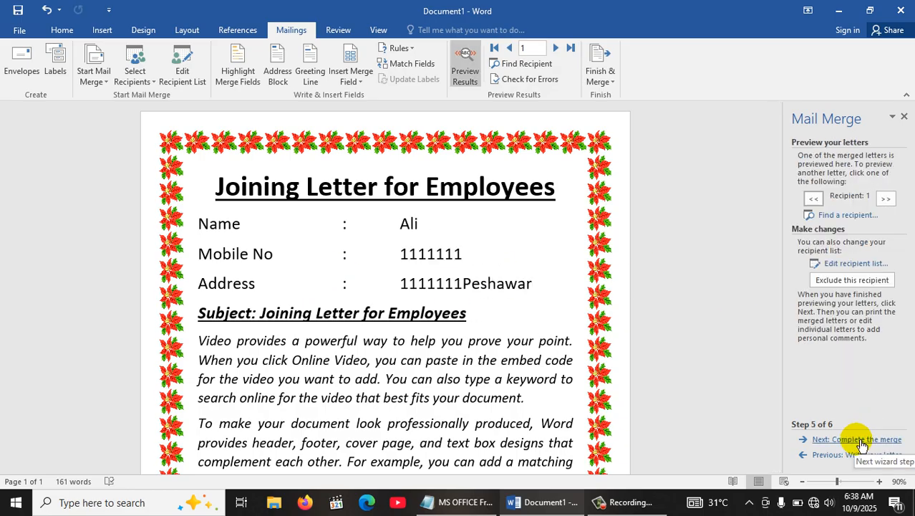
pyautogui.click(465, 285)
pyautogui.doubleClick(400, 285)
pyautogui.press('Delete')
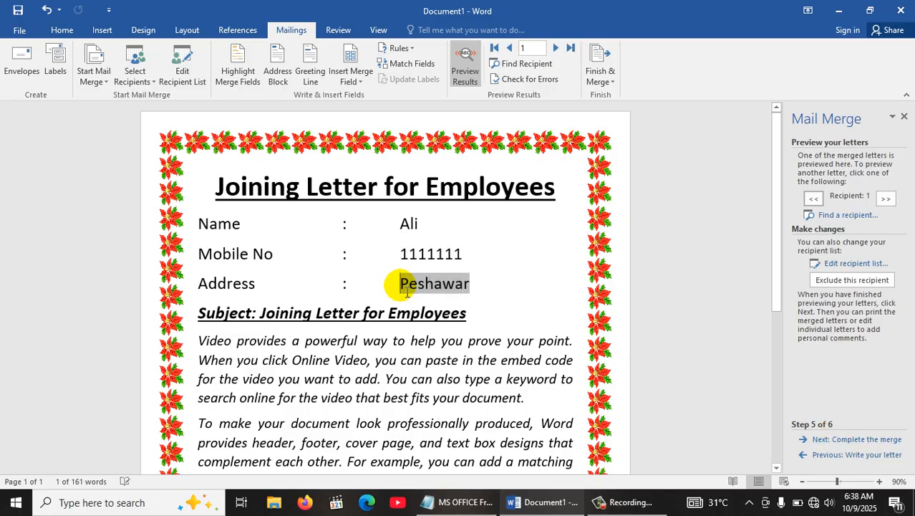
pyautogui.click(539, 224)
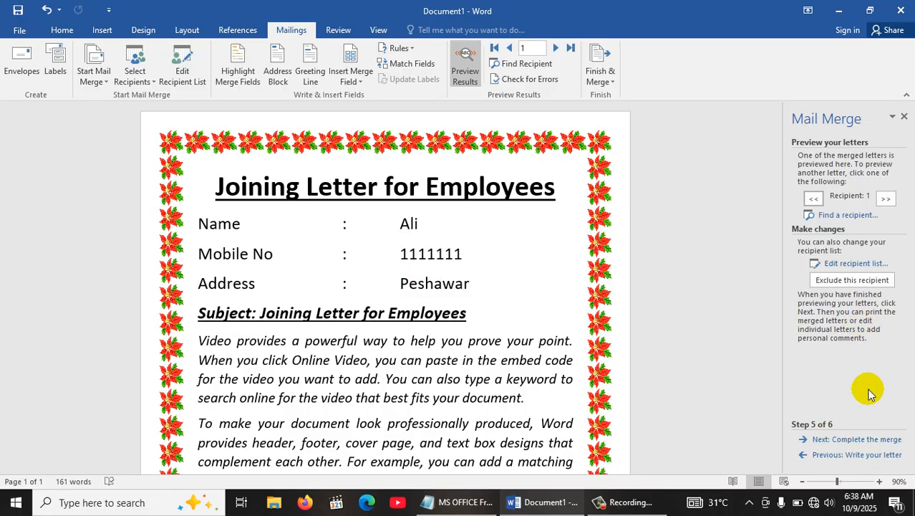
# Step: Complete the merge and generate individual letters for all records in a new document
pyautogui.click(847, 438)
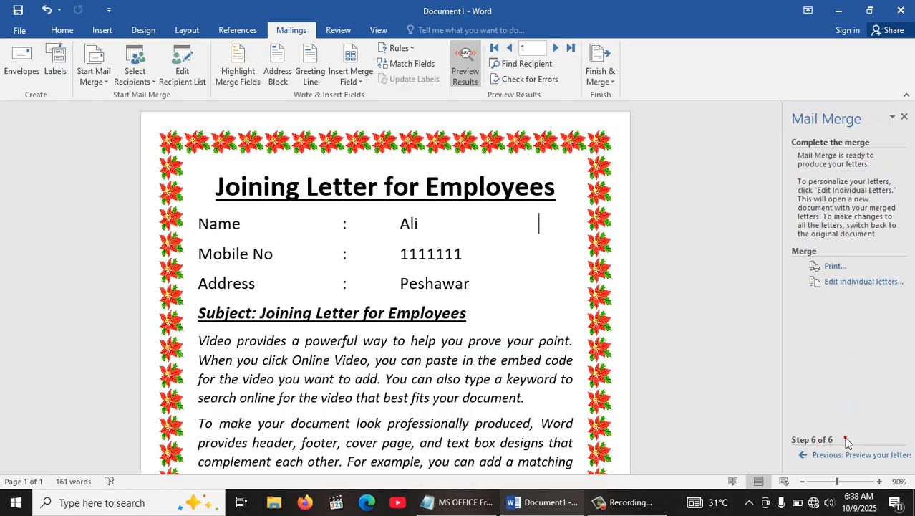
pyautogui.click(845, 282)
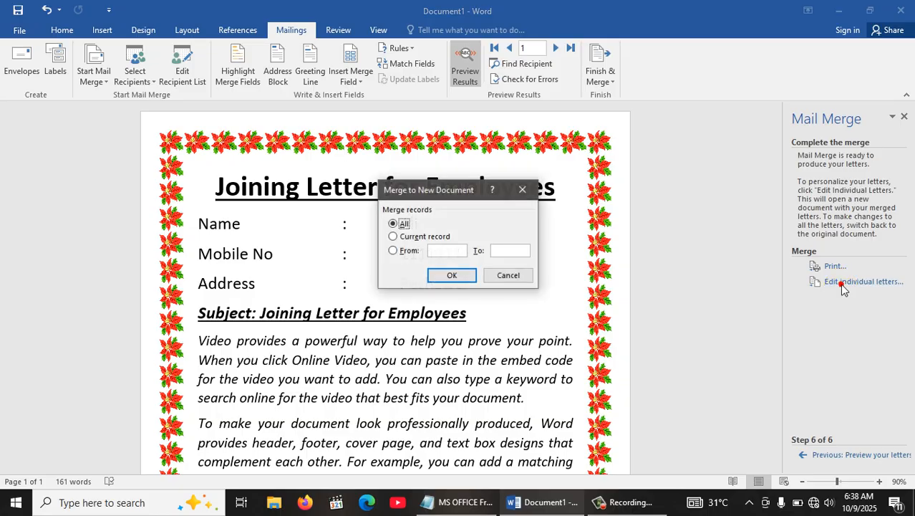
pyautogui.click(452, 277)
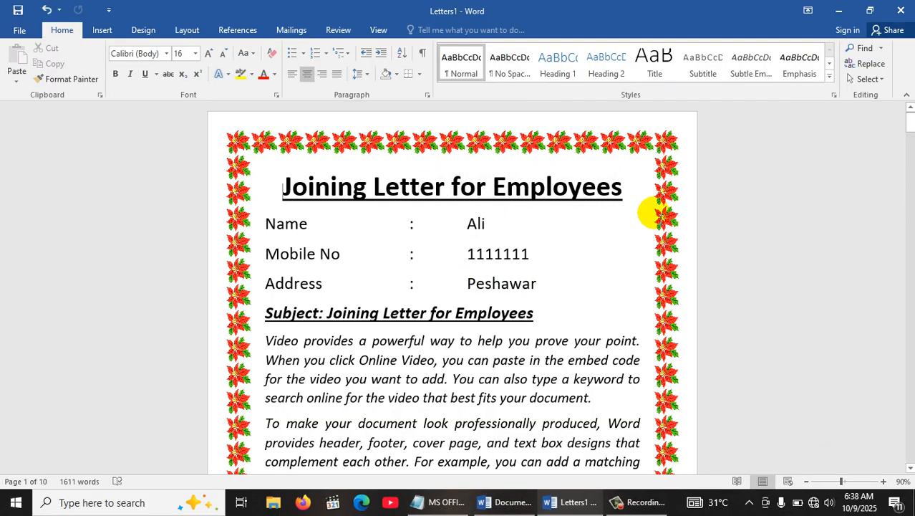
# Step: Export the merged letters to the Desktop as a PDF named Joining and dismiss the choice of app for opening it
pyautogui.moveTo(907, 115)
pyautogui.mouseDown()
pyautogui.moveTo(910, 448)
pyautogui.moveTo(909, 378)
pyautogui.moveTo(867, 245)
pyautogui.moveTo(905, 96)
pyautogui.moveTo(907, 114)
pyautogui.mouseUp()
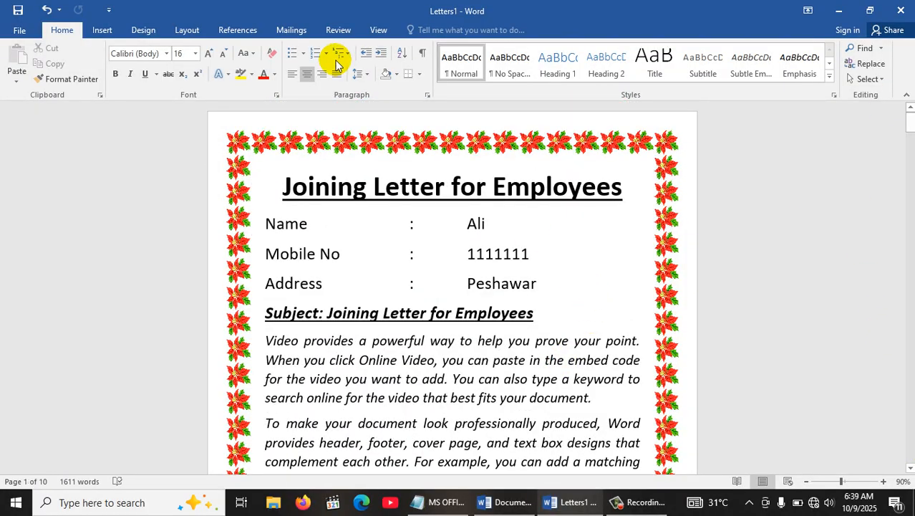
pyautogui.click(290, 39)
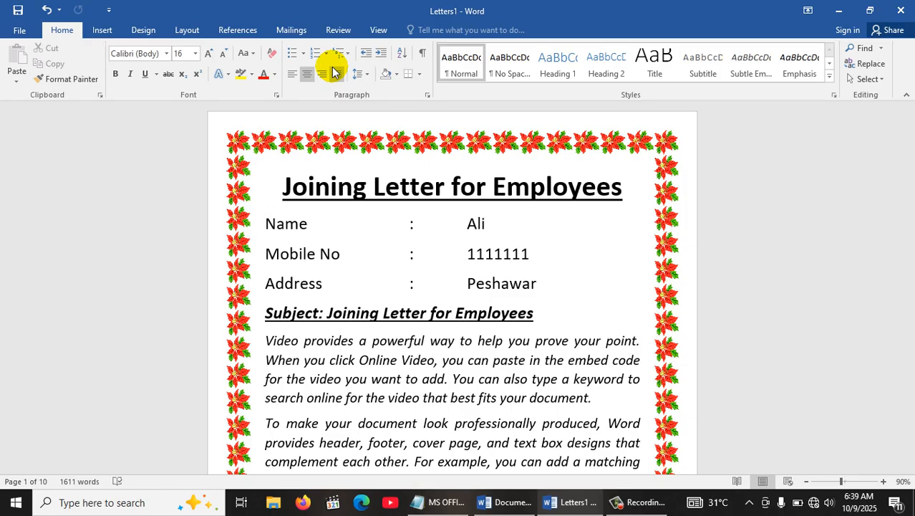
pyautogui.click(20, 30)
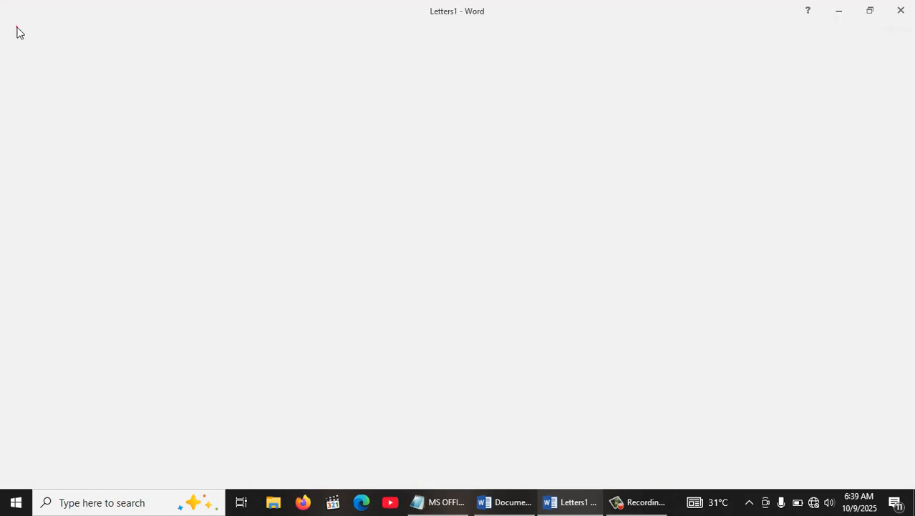
pyautogui.click(33, 243)
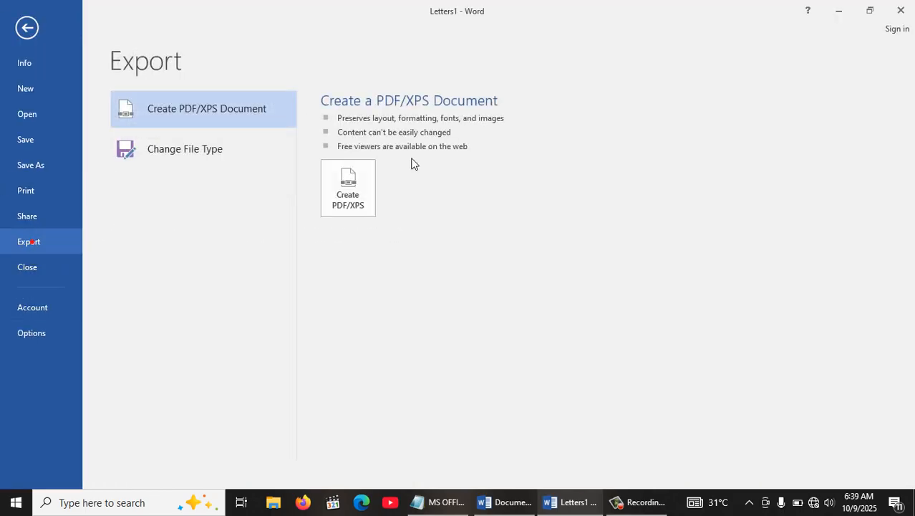
pyautogui.click(356, 195)
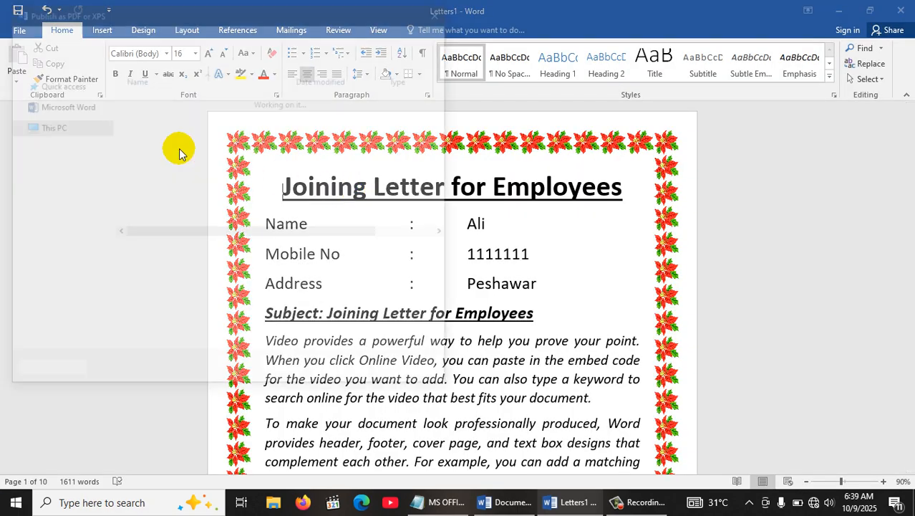
pyautogui.click(52, 116)
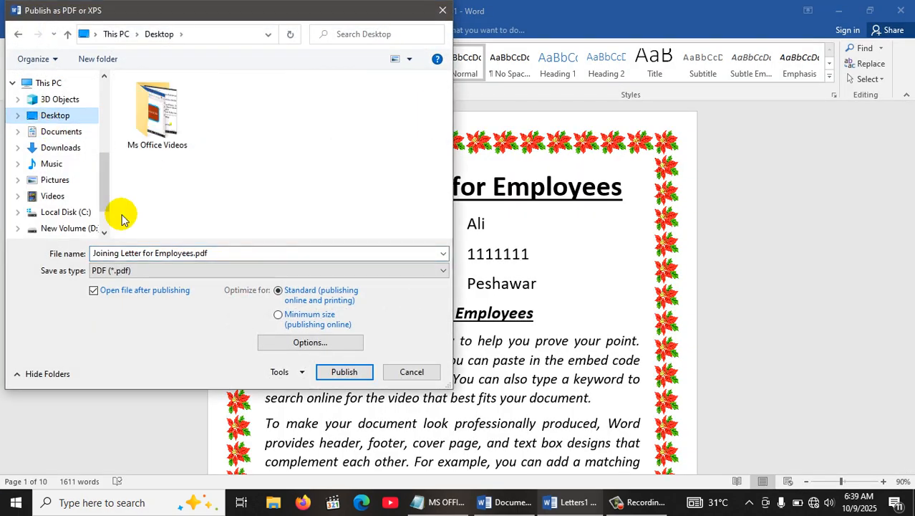
pyautogui.click(143, 253)
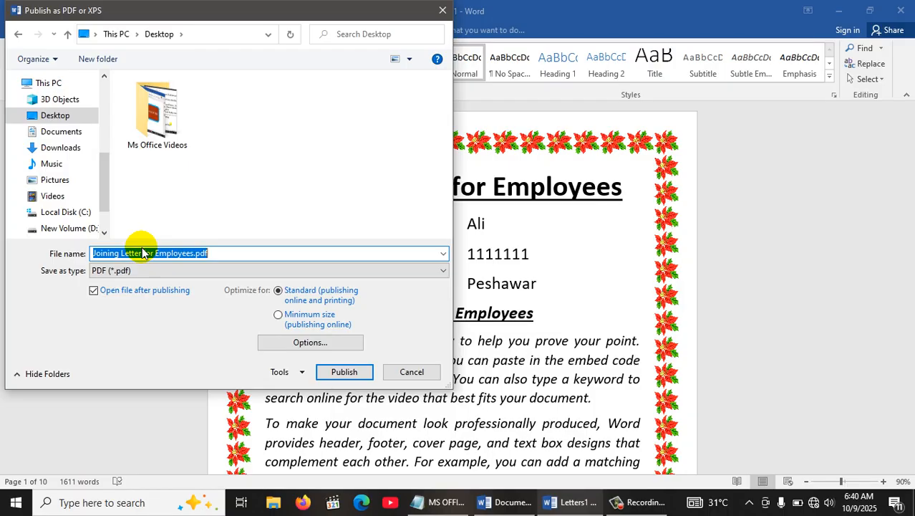
pyautogui.press('BackSpace')
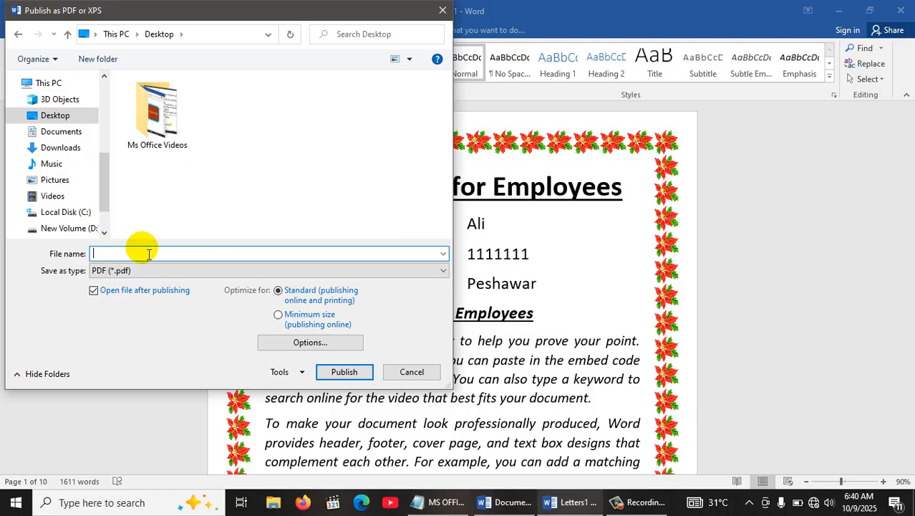
pyautogui.write('Joining')
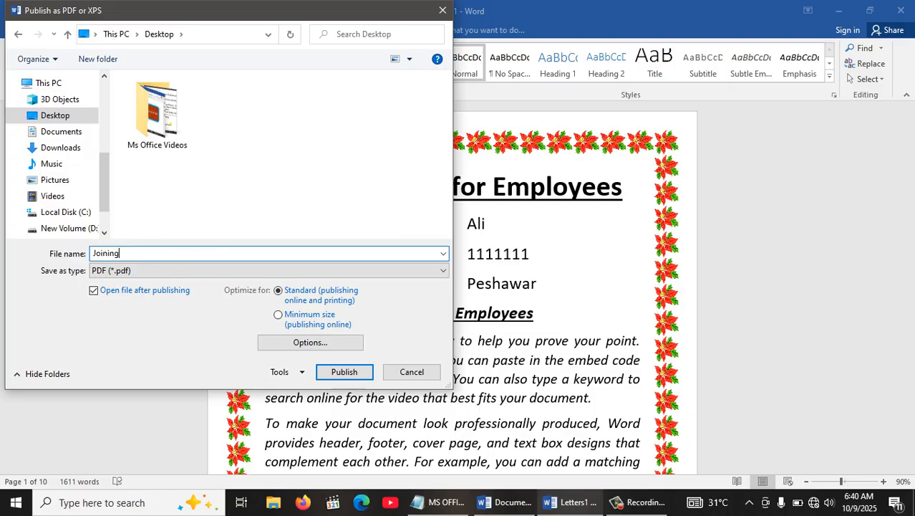
pyautogui.press('Return')
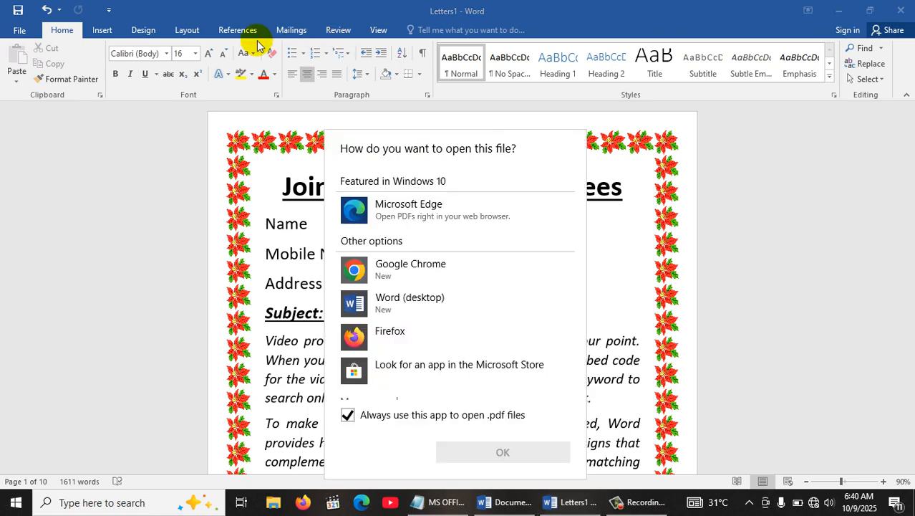
pyautogui.click(264, 204)
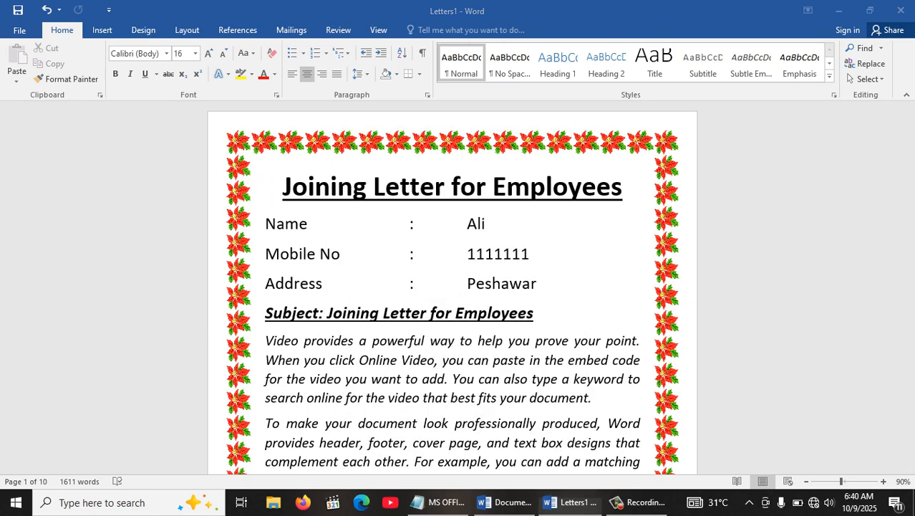
# Step: Close the merged letters and the main letter without saving, and close the class notes text file
pyautogui.click(900, 10)
pyautogui.click(449, 279)
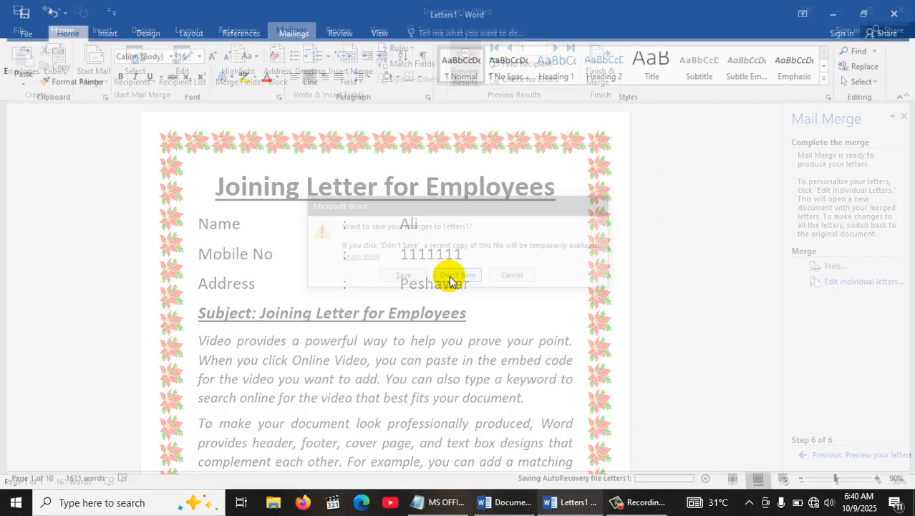
pyautogui.click(902, 9)
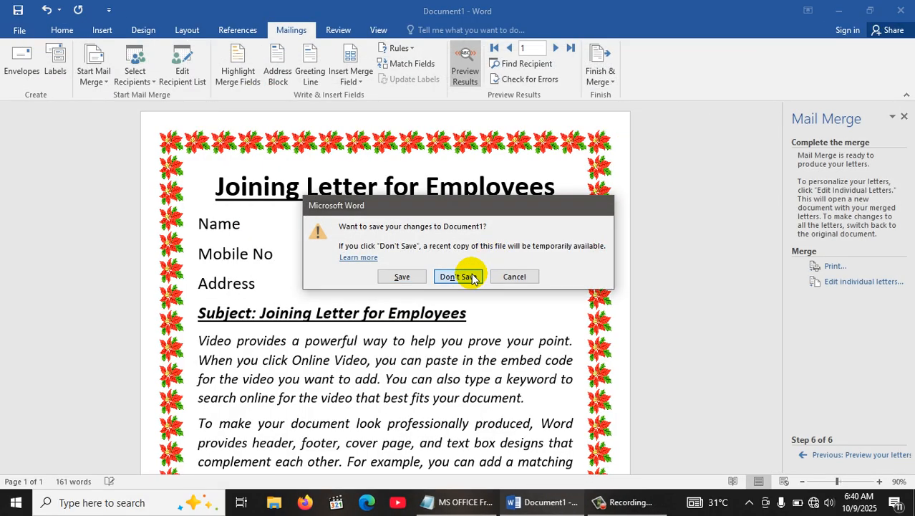
pyautogui.click(405, 272)
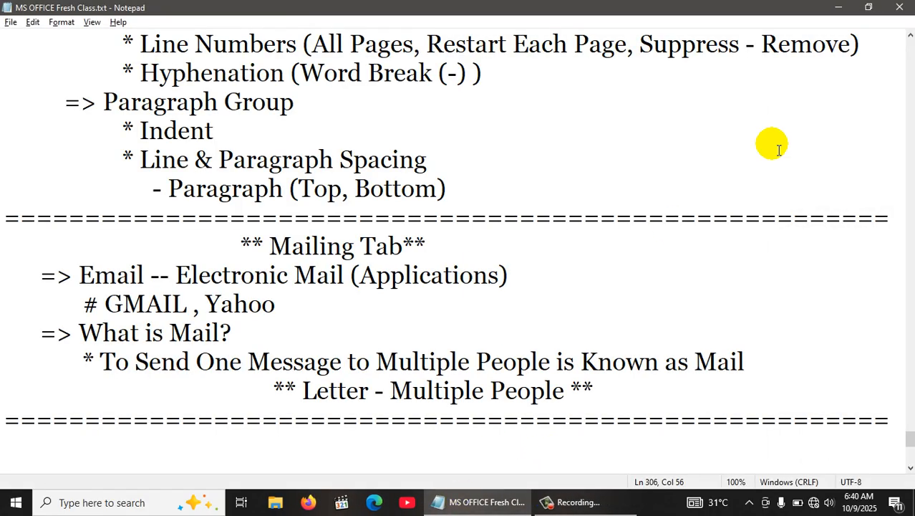
pyautogui.click(900, 8)
pyautogui.rightClick(258, 109)
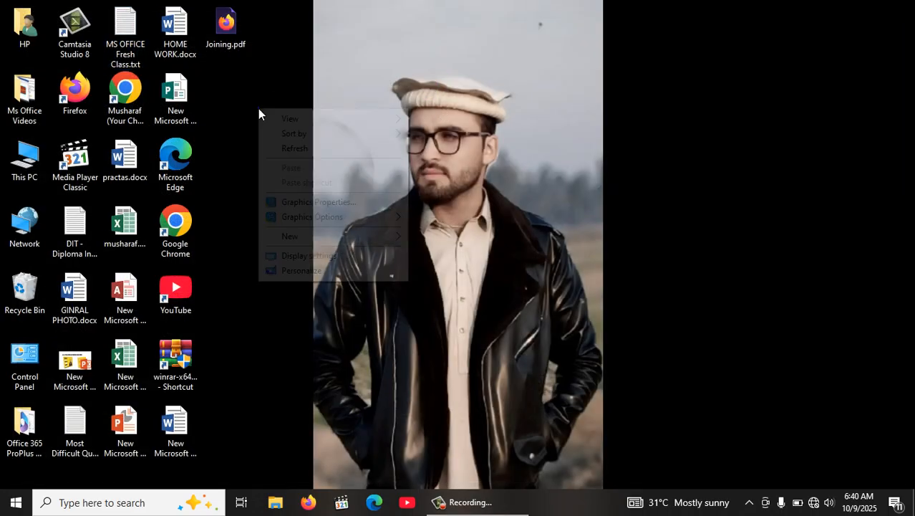
pyautogui.click(290, 148)
pyautogui.rightClick(275, 90)
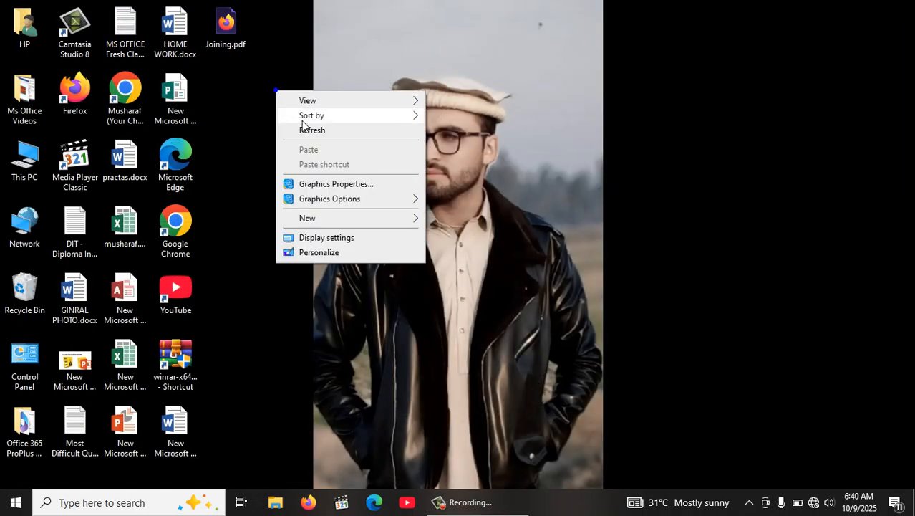
pyautogui.click(309, 131)
pyautogui.rightClick(466, 66)
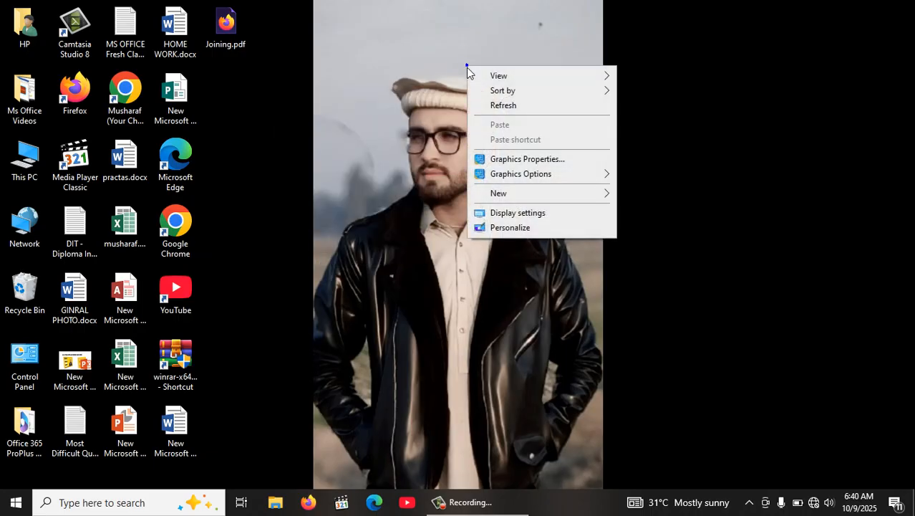
pyautogui.click(504, 106)
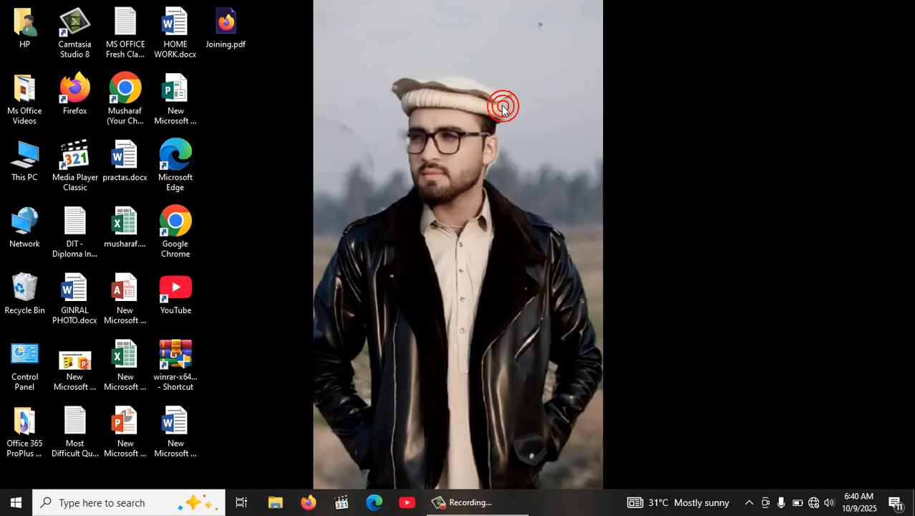